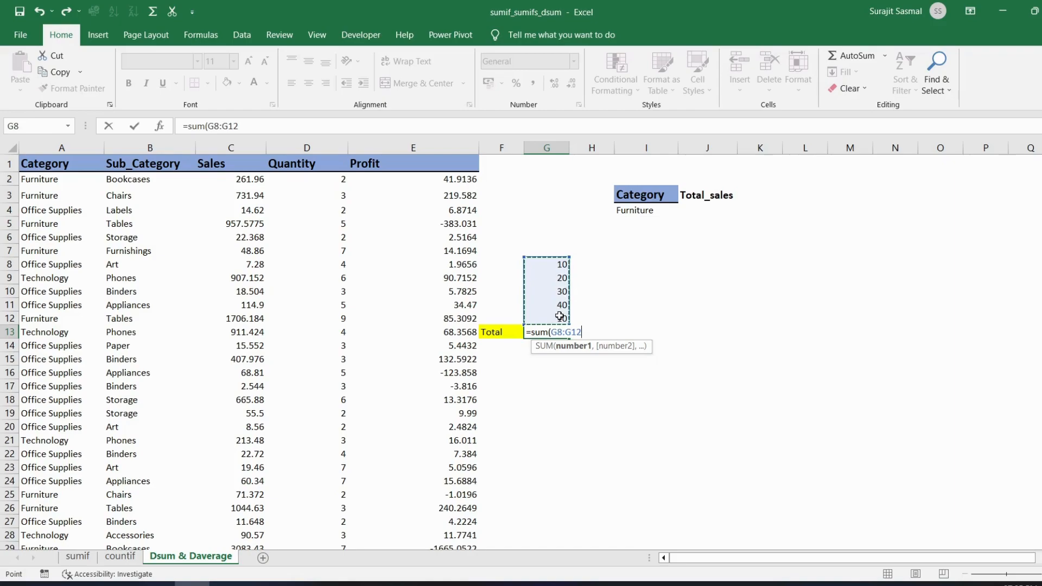
Step: Complete the SUM formula over G8:G12 in the Total cell G13
text())
key(Return)
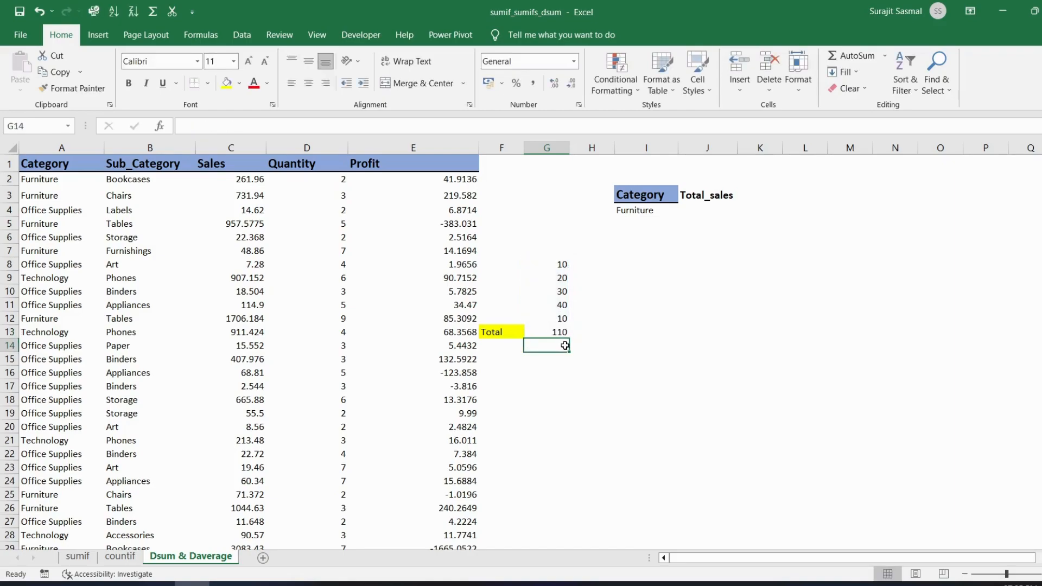
click(558, 332)
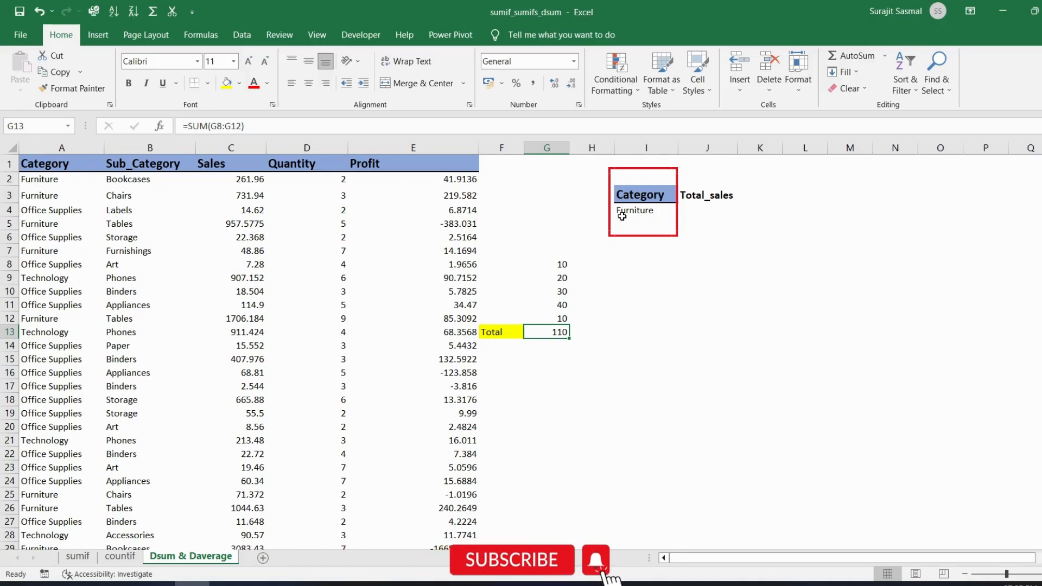
Step: Start a DSUM formula in Total_sales cell J4 through its function arguments, with A1:E9995 as the database
click(710, 208)
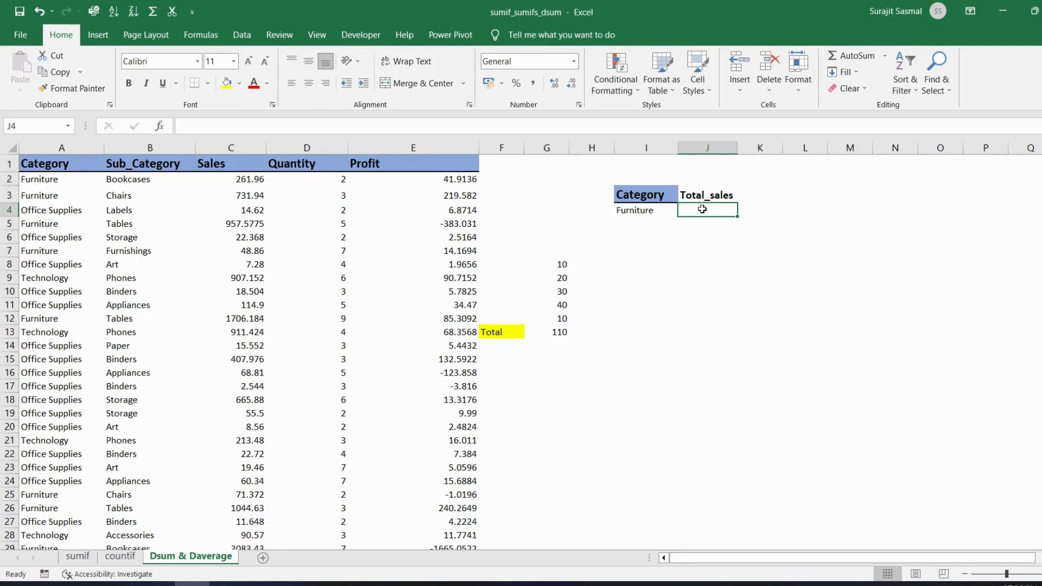
text(=Dsum)
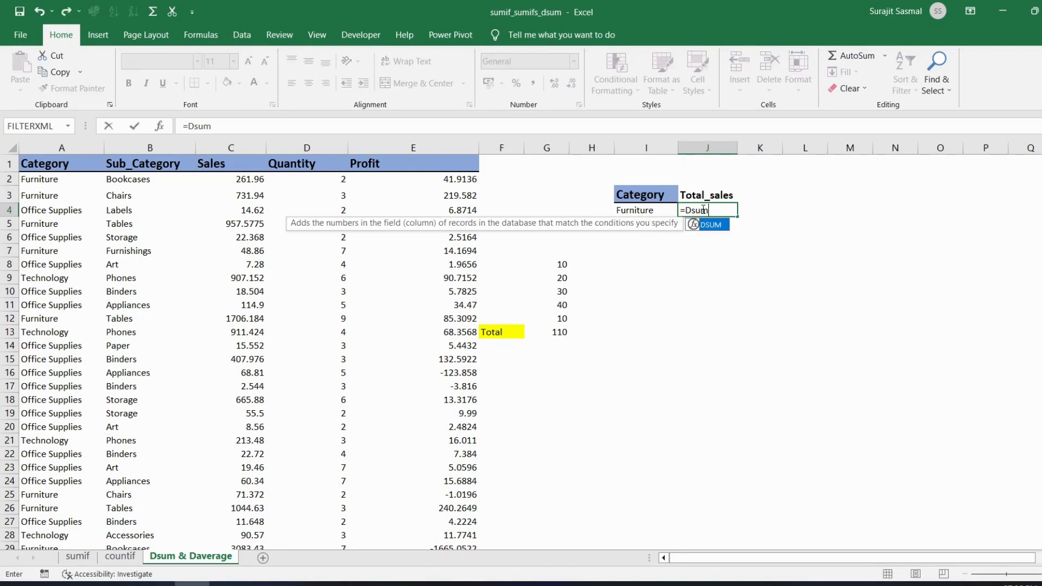
text(()
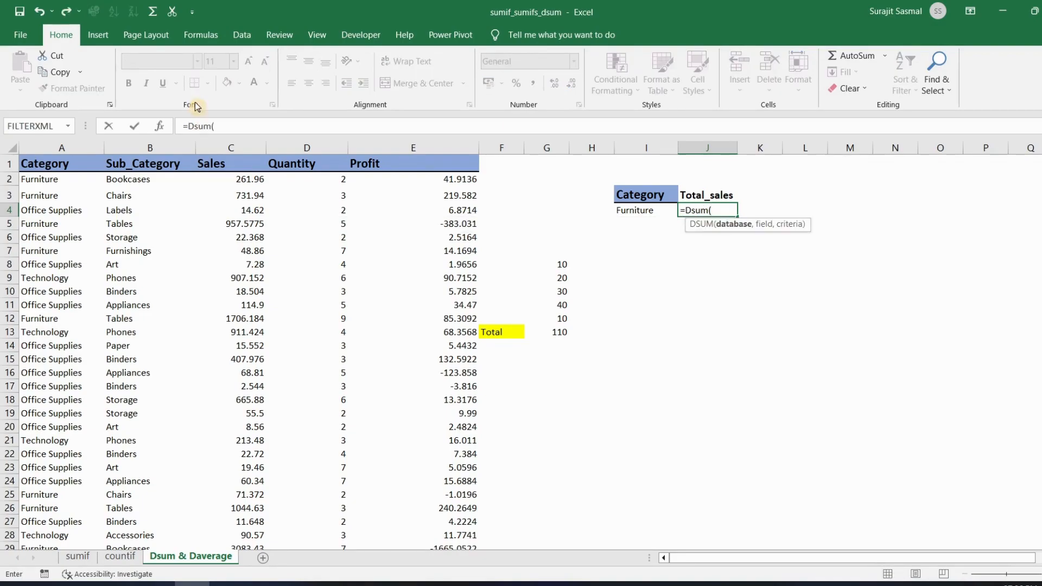
click(161, 127)
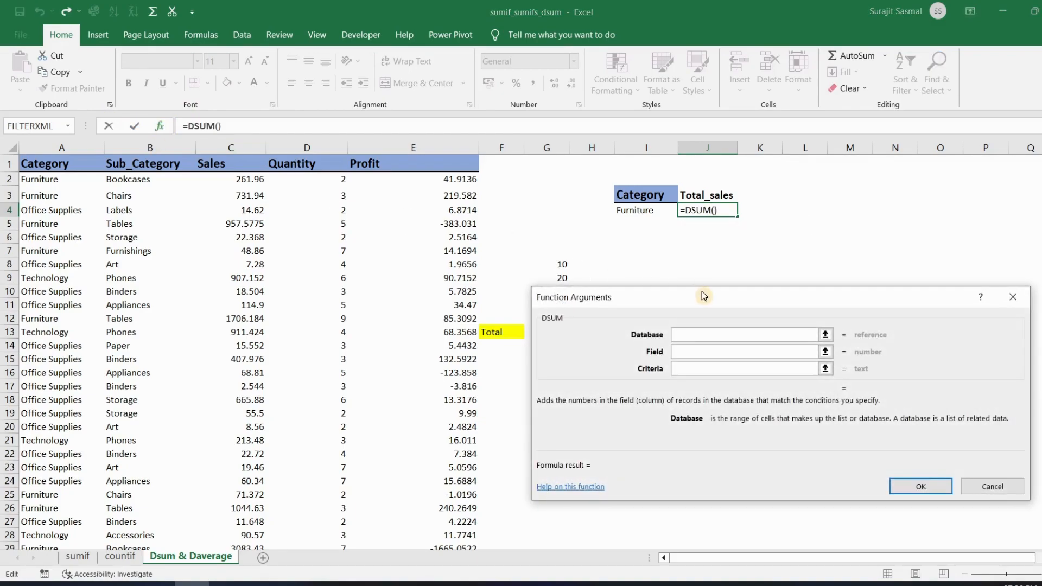
click(697, 334)
click(46, 166)
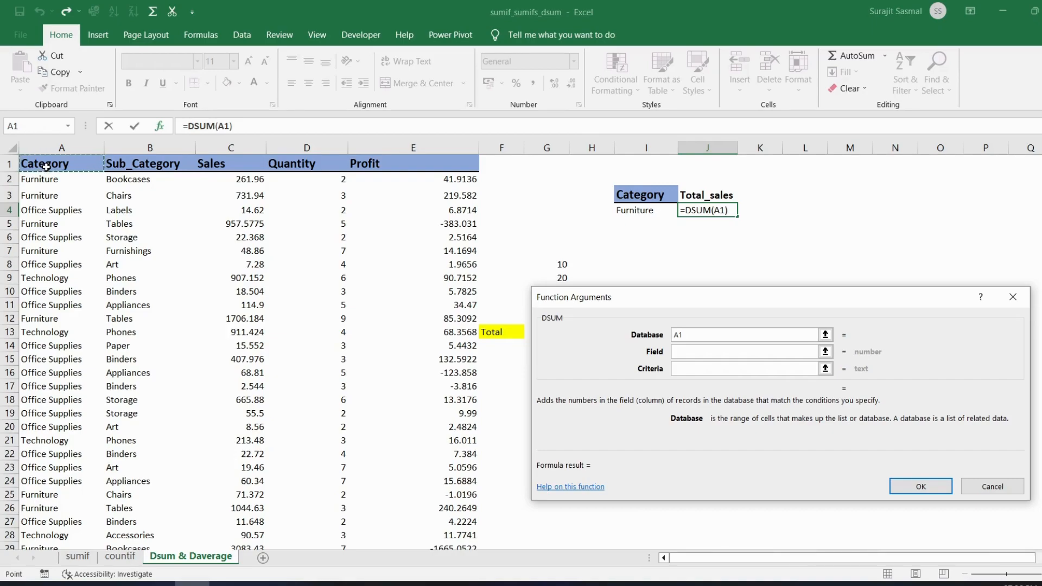
key(ctrl+shift+Right)
key(ctrl+shift+Down)
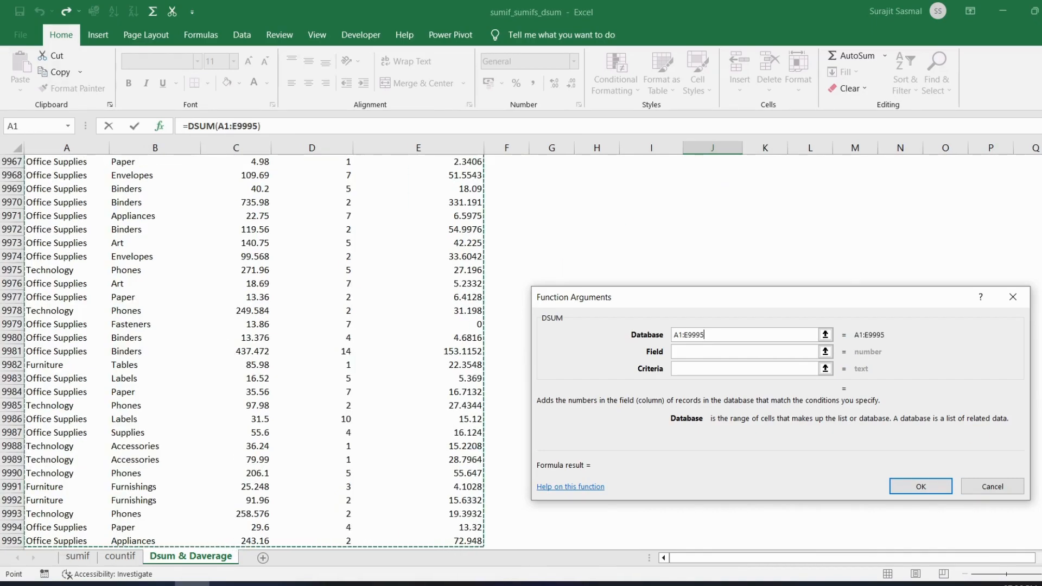
drag(1041, 533, 1041, 160)
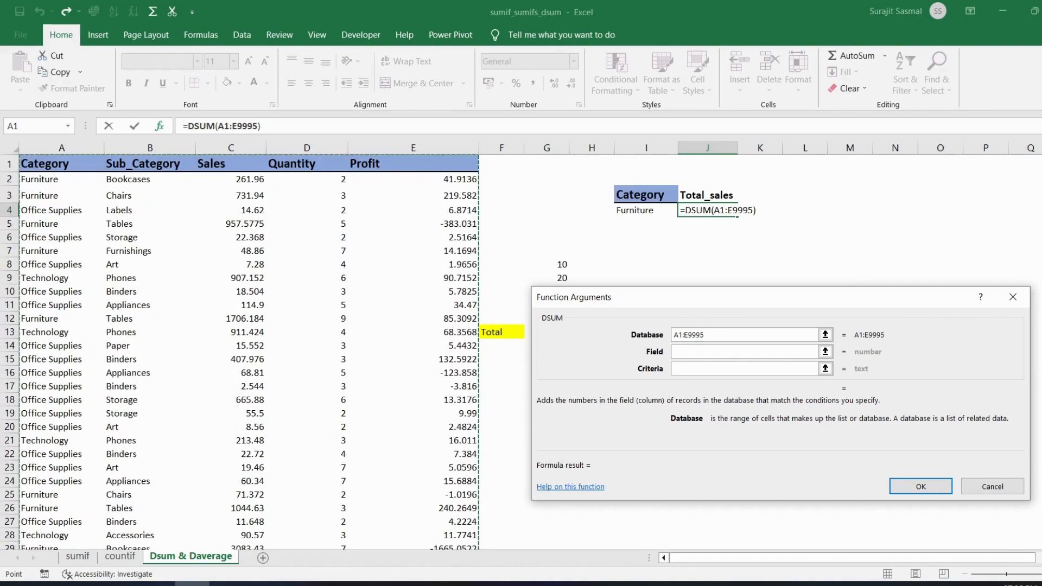
Step: Set the DSUM field to the Sales header C1 and the criteria to I3:I4, and confirm the formula
click(703, 351)
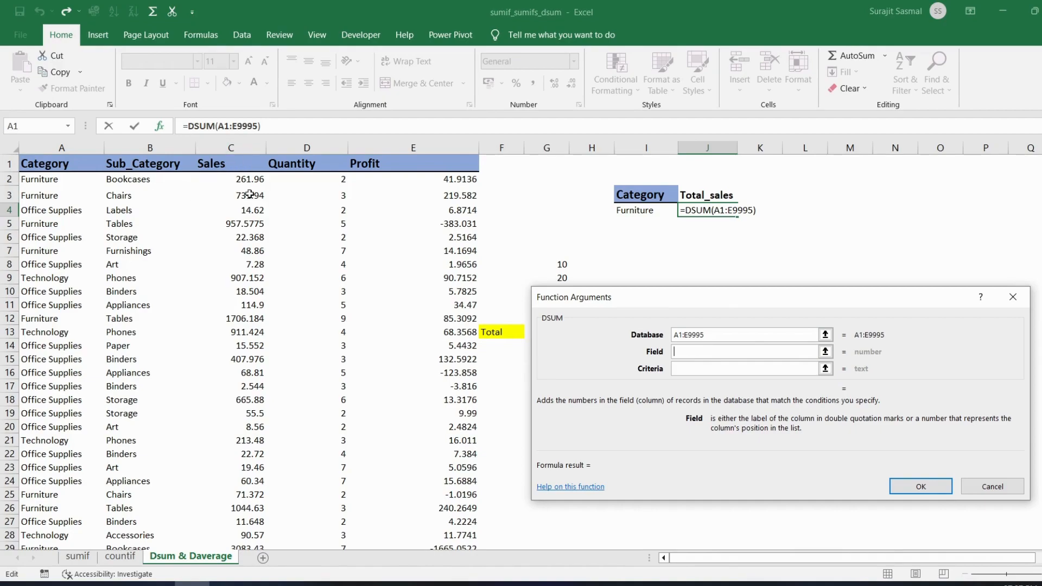
click(700, 354)
click(216, 166)
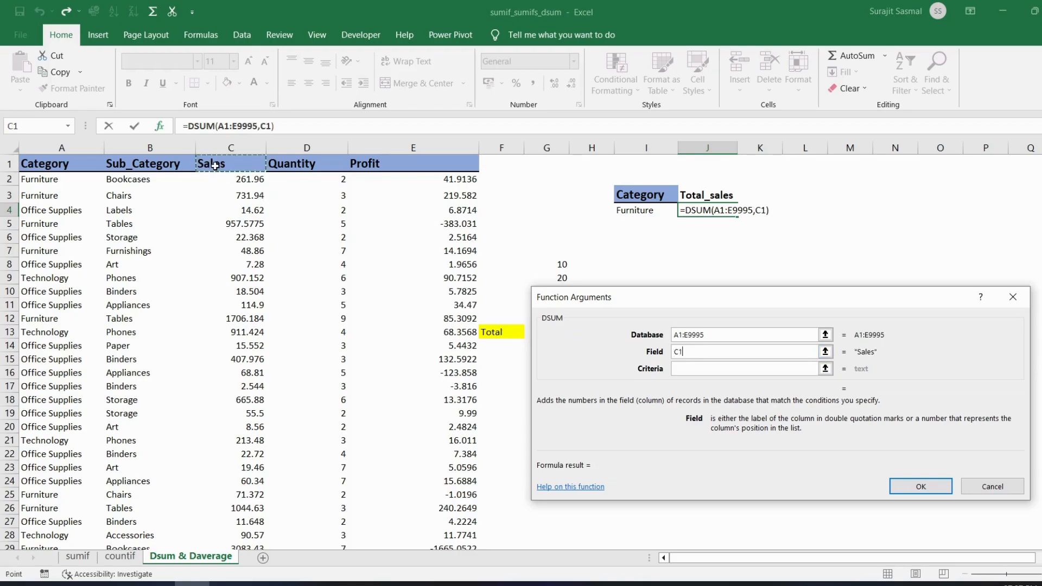
click(679, 369)
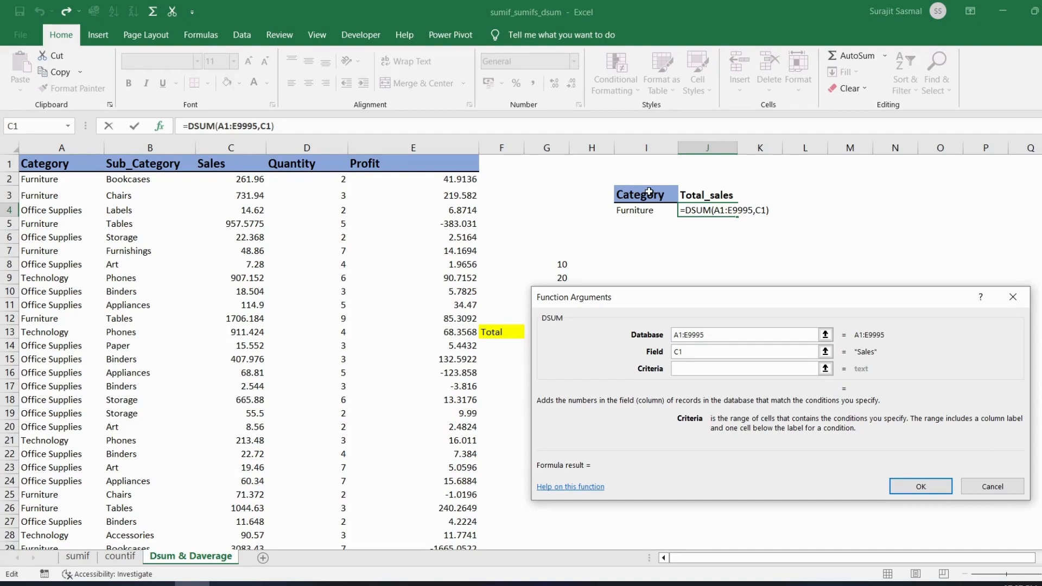
drag(649, 192, 648, 212)
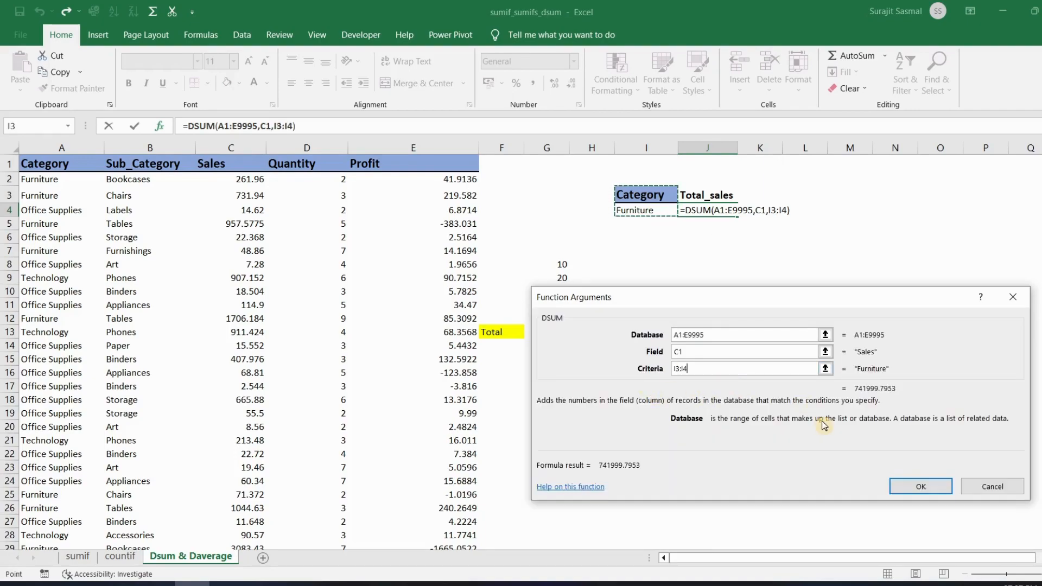
click(903, 485)
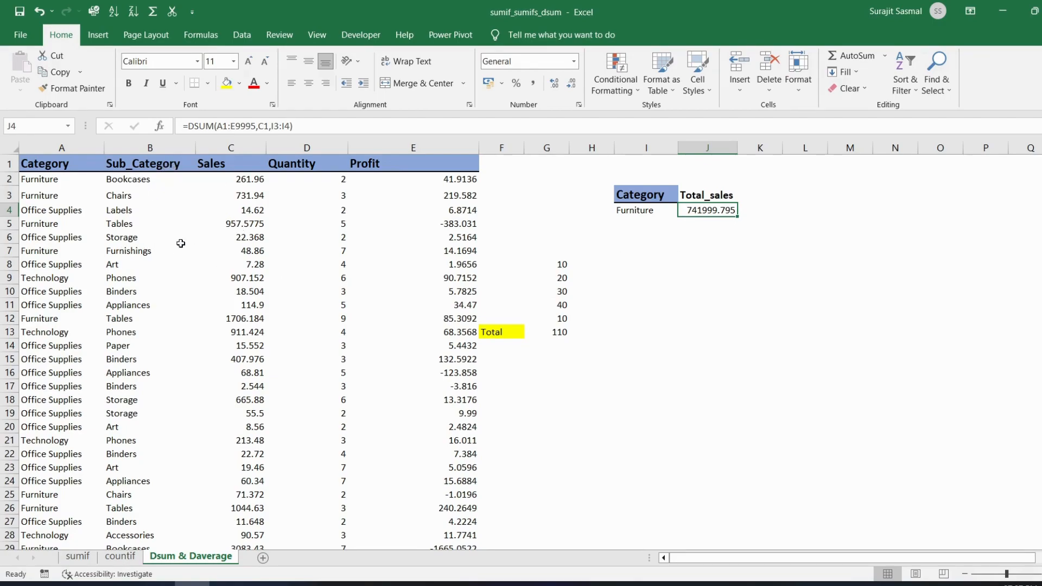
Step: Replace the field argument C1 with column number 3 in the DSUM formula in J4
double_click(718, 211)
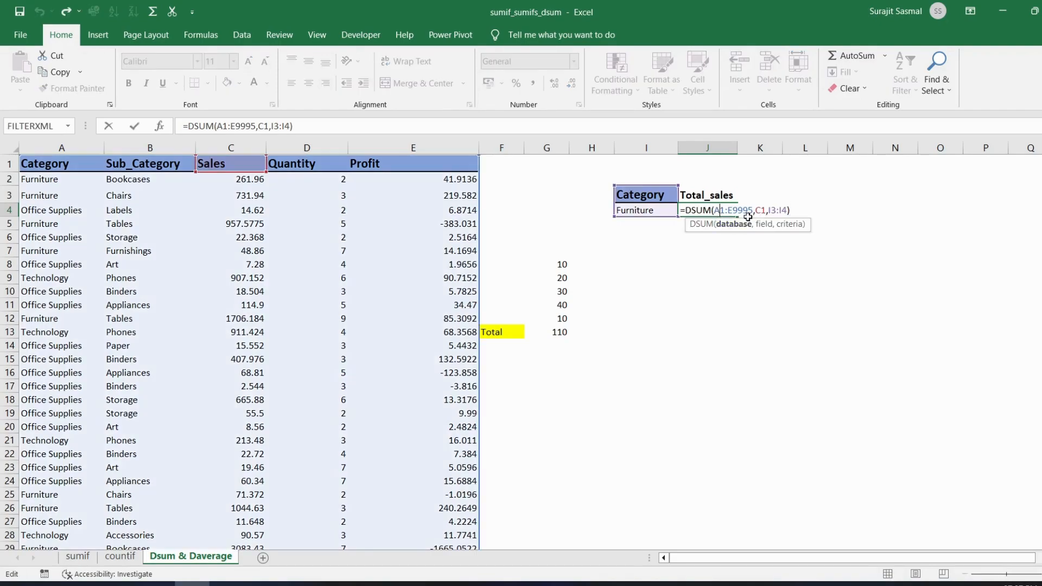
click(766, 213)
key(BackSpace)
key(BackSpace)
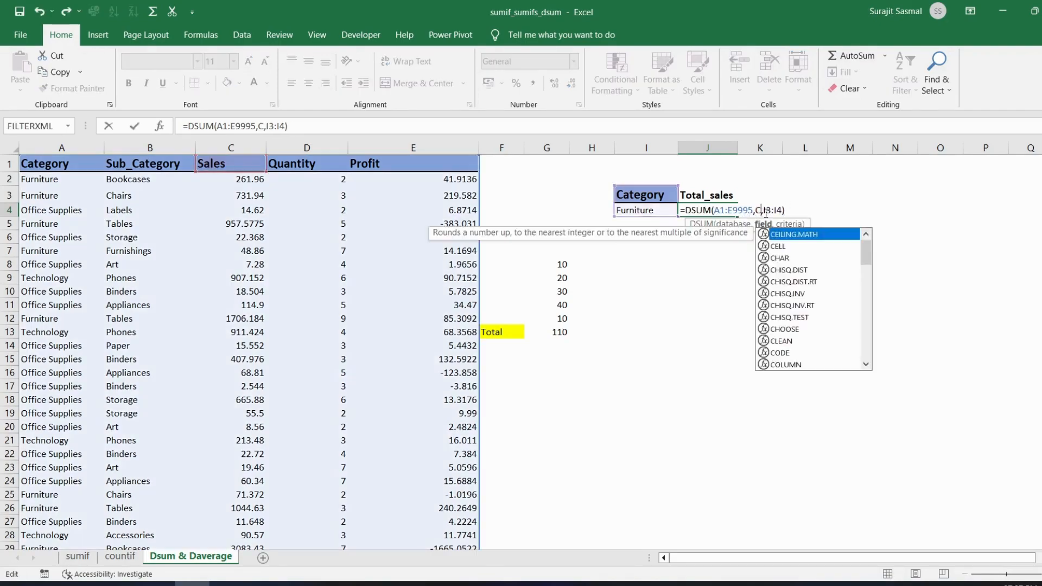
text(3)
key(Return)
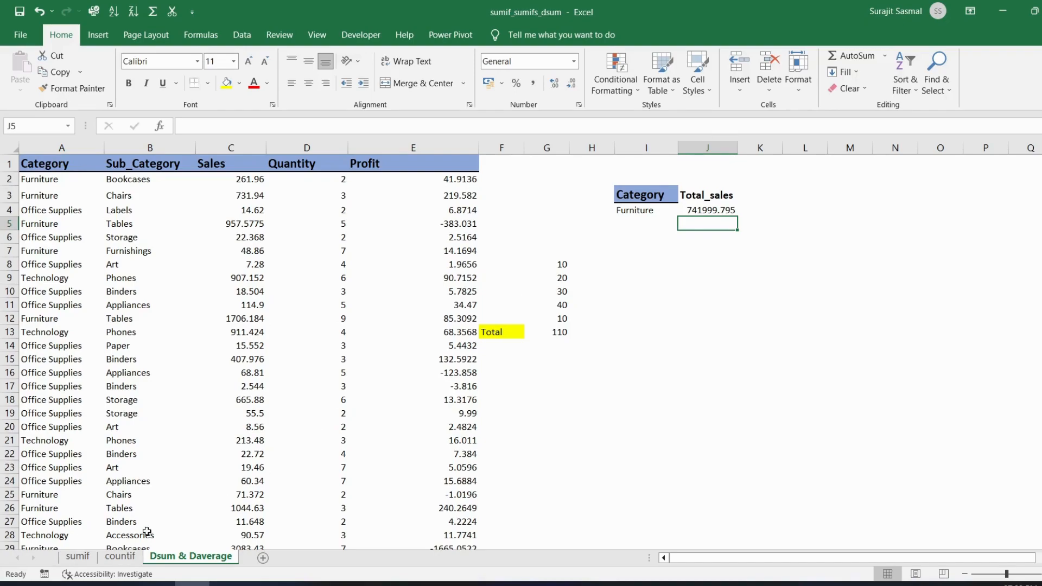
Step: On the sumif sheet, start a SUMIF formula in total sales cell J4 through its function arguments, with A1:A9995 as the range
click(81, 557)
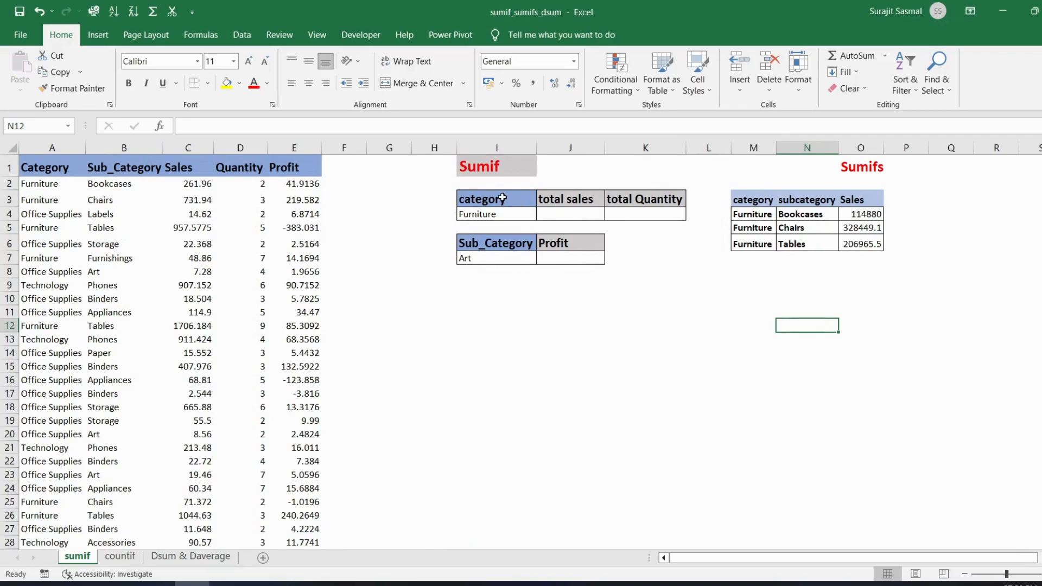
click(557, 214)
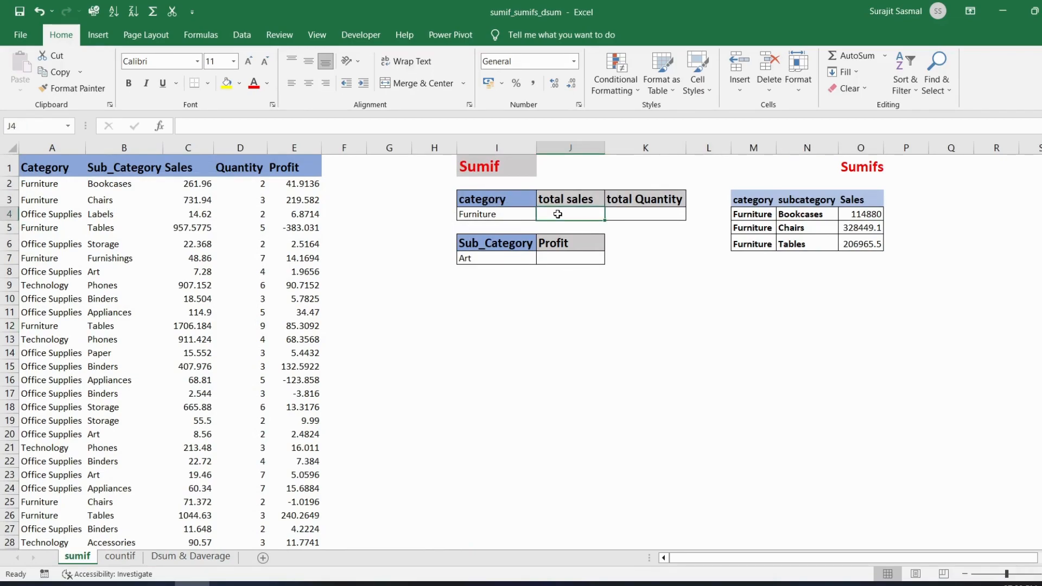
text(=sumif()
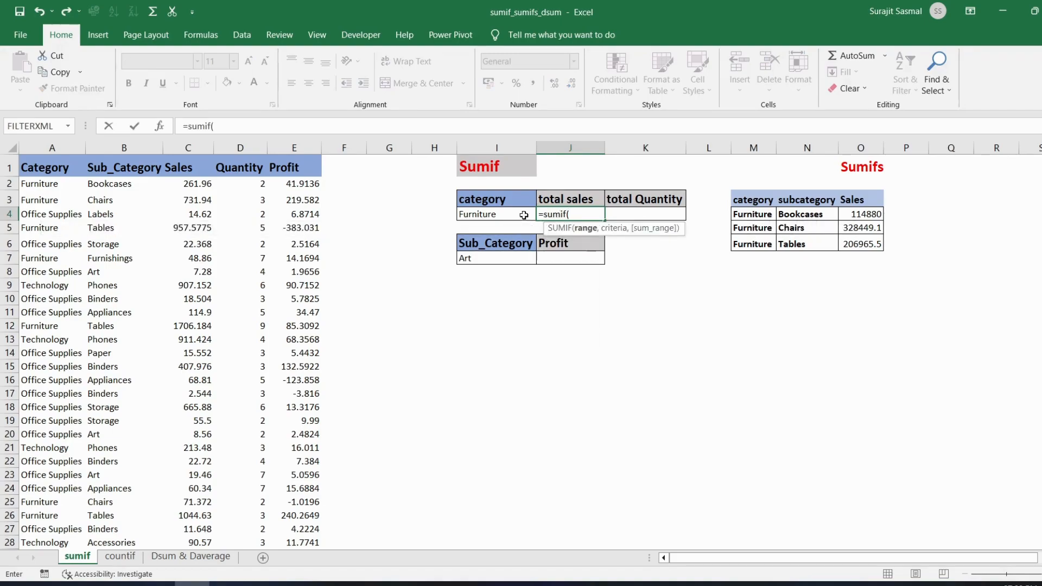
click(160, 127)
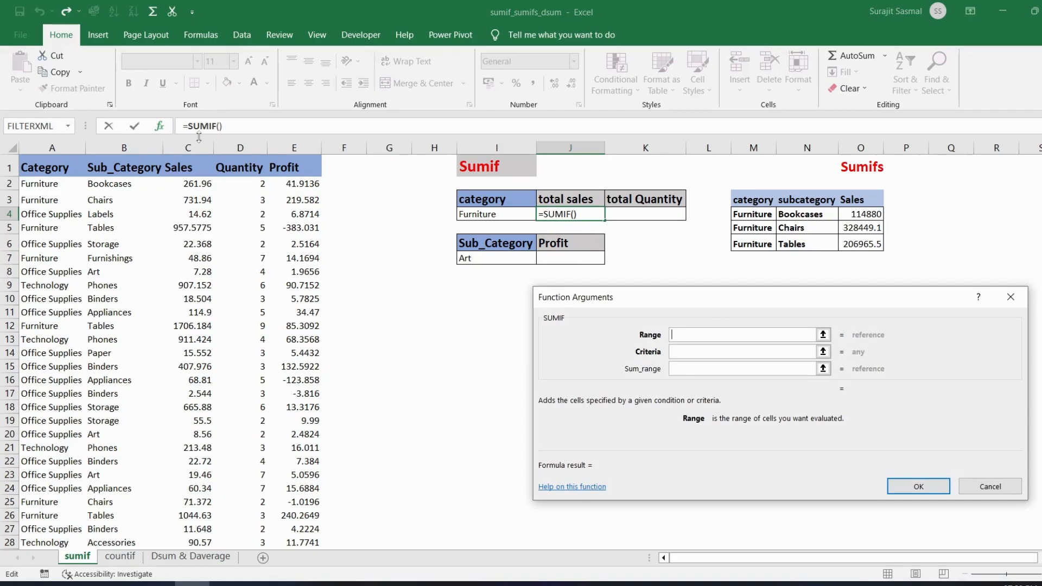
drag(646, 297, 644, 296)
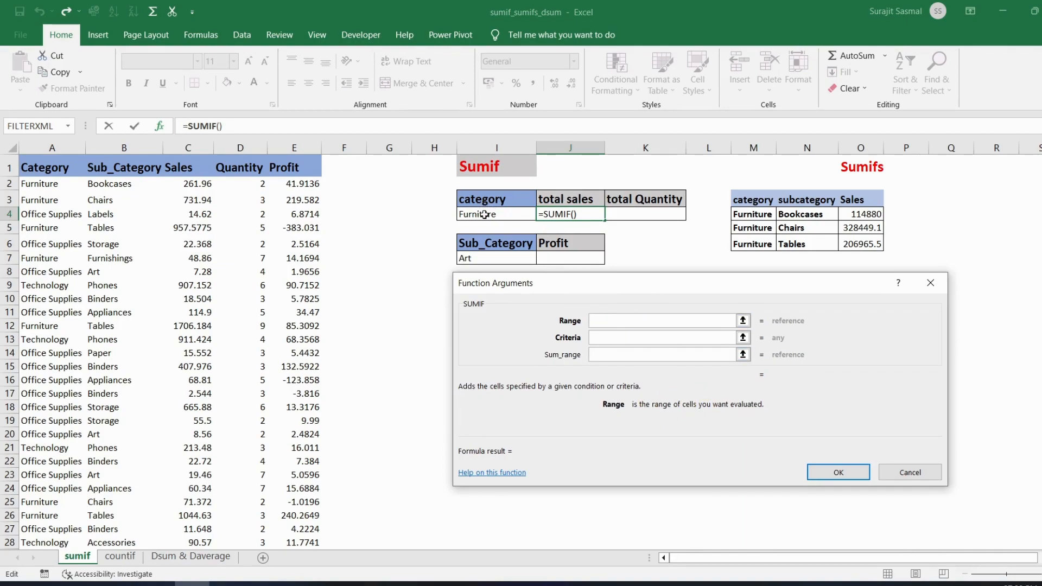
click(53, 162)
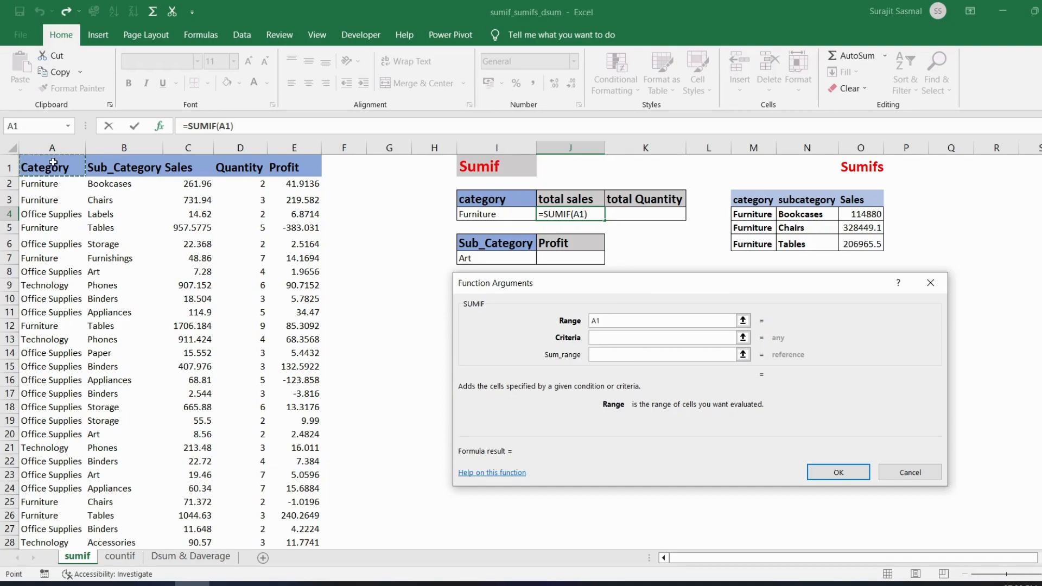
key(ctrl+shift+Down)
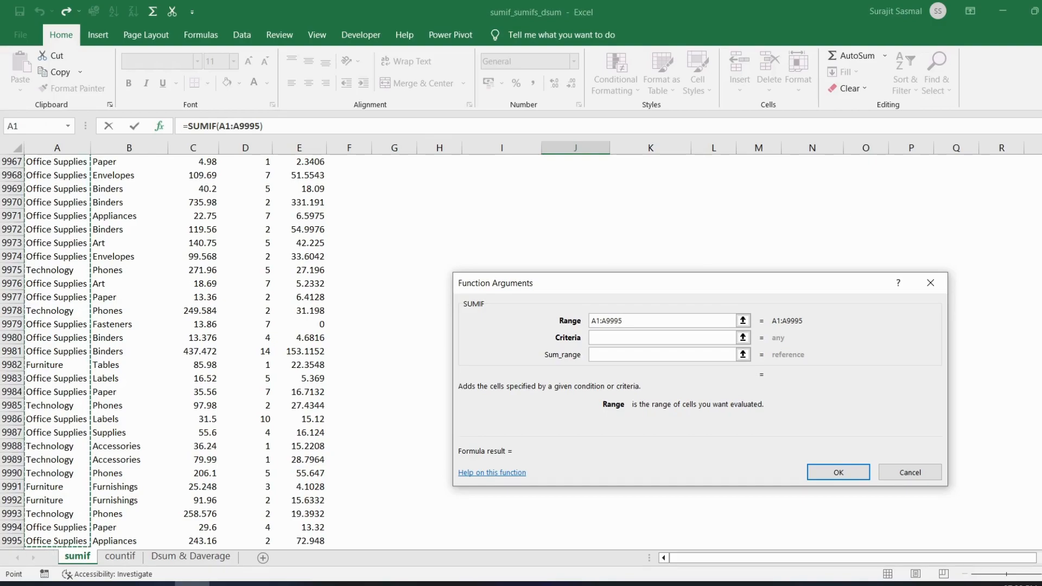
drag(1041, 532, 1041, 163)
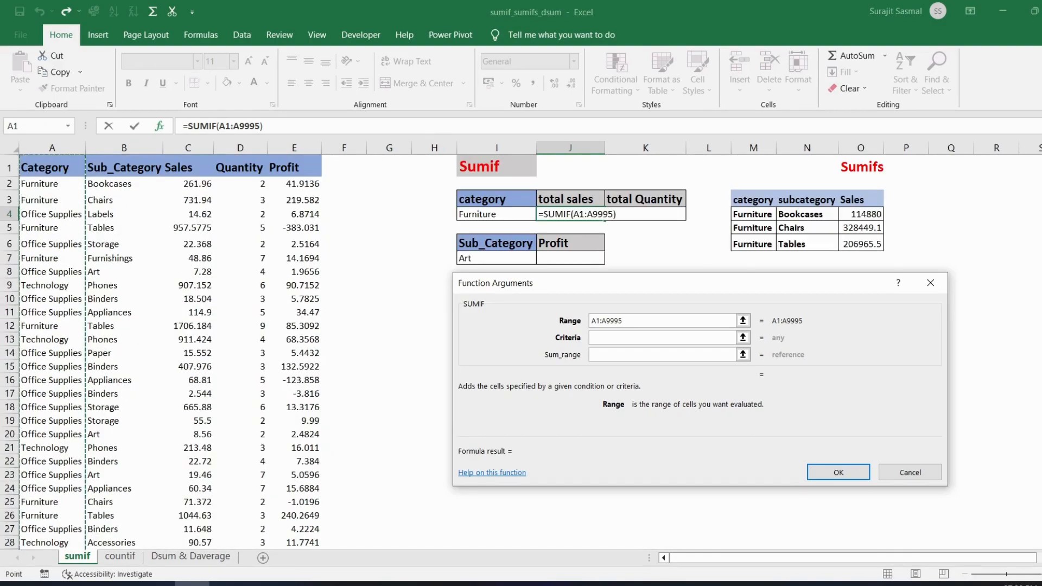
click(620, 336)
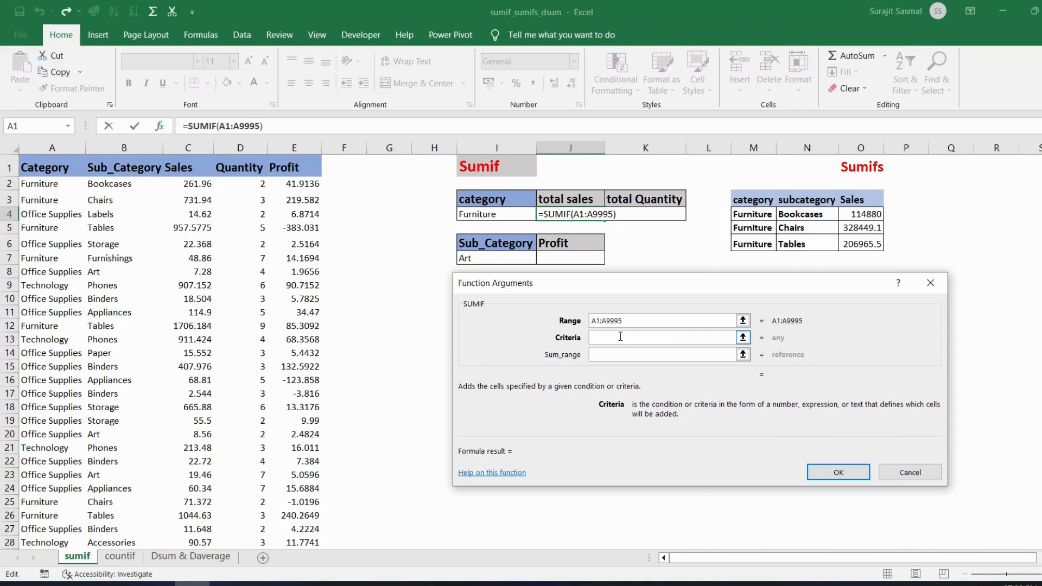
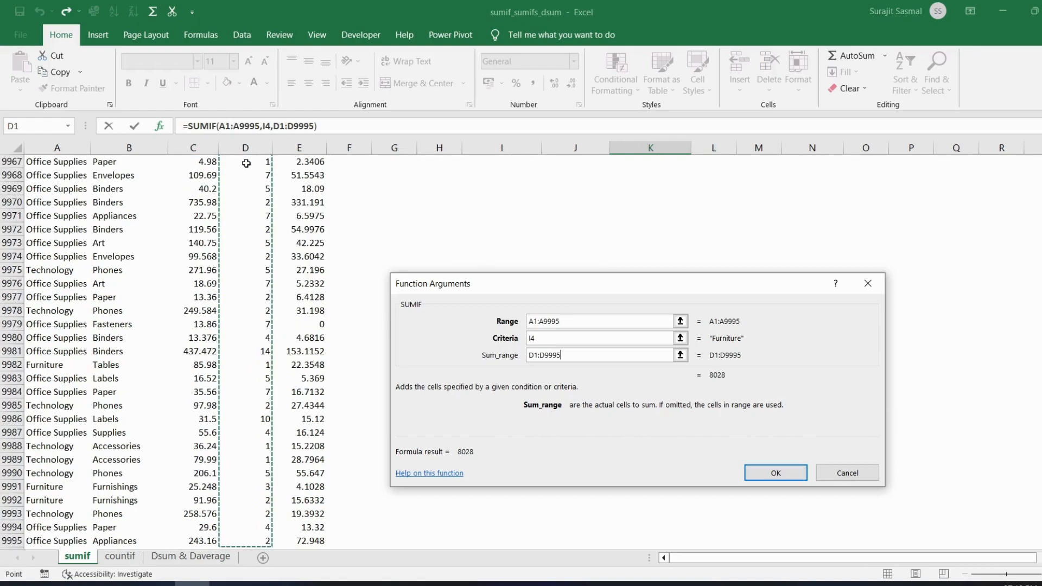
Step: Confirm the SUMIF formula with sum range D1:D9995 in total Quantity cell K4
click(780, 476)
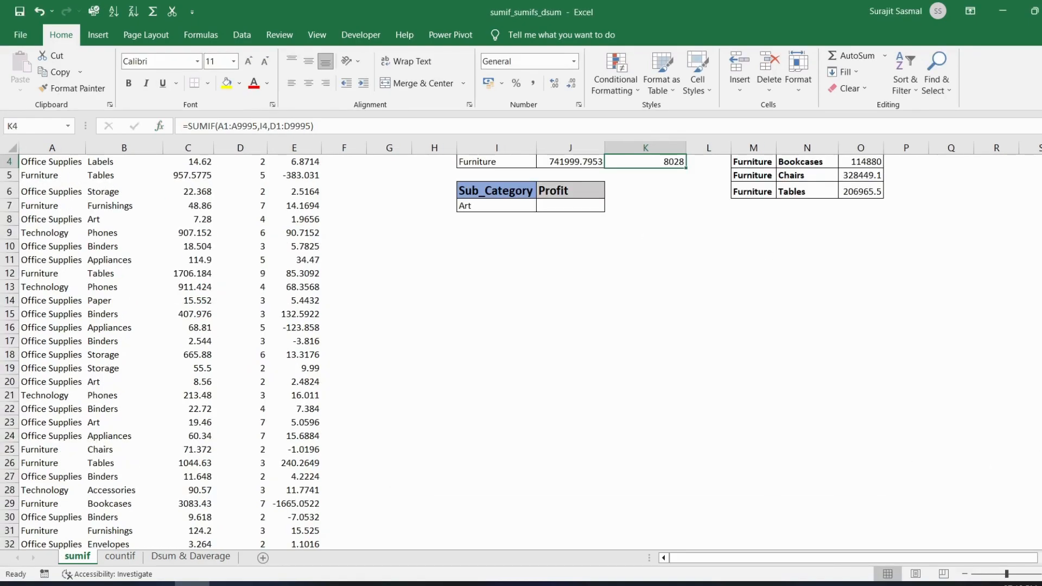
scroll(663, 191, up, 1)
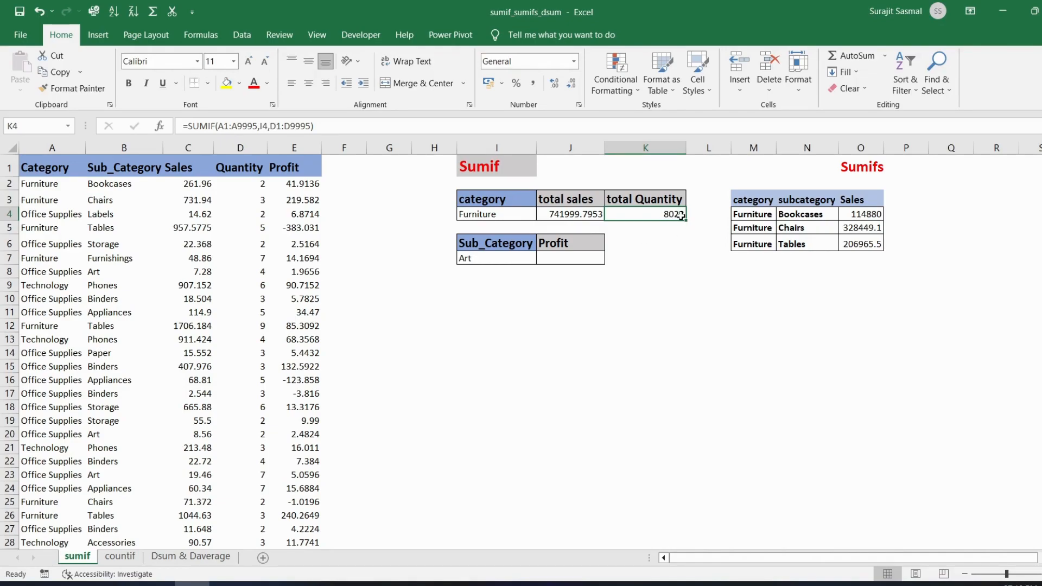
Step: Start a SUMIF formula in Profit cell J7 through its function arguments, with the Sub_Category cells B1:B9995 as the range
click(570, 258)
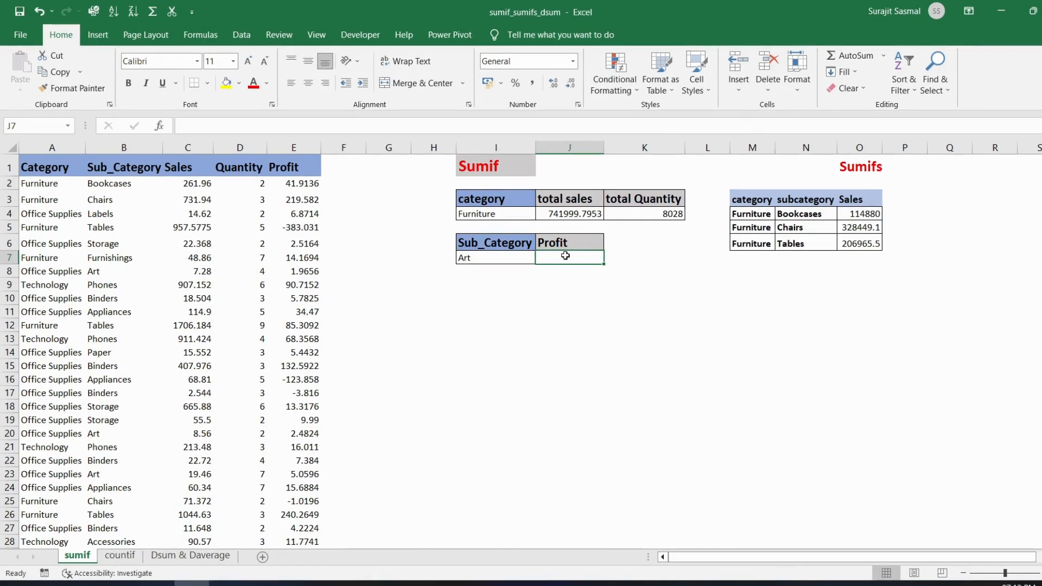
text(=sumi)
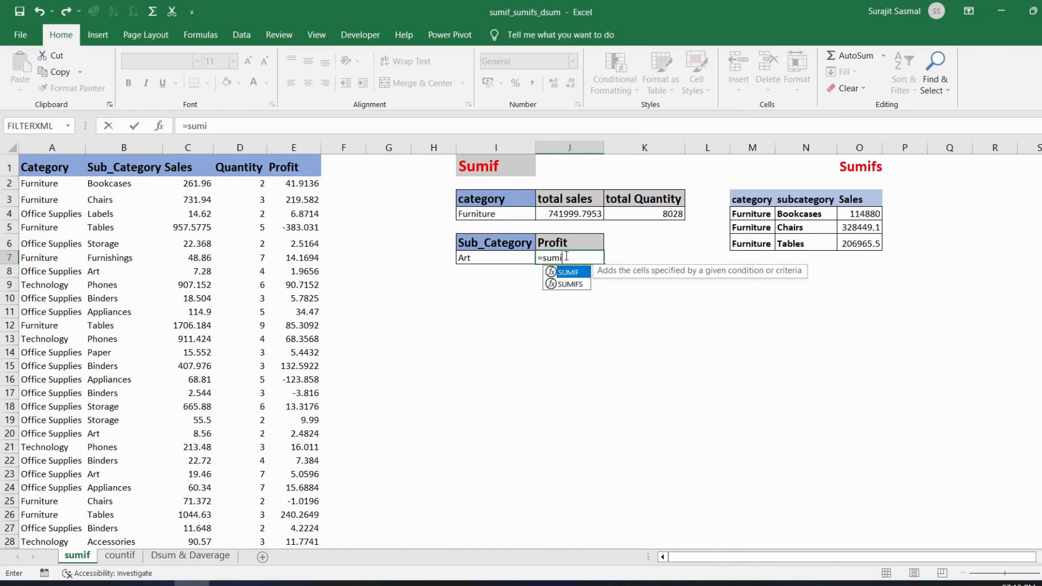
text(f()
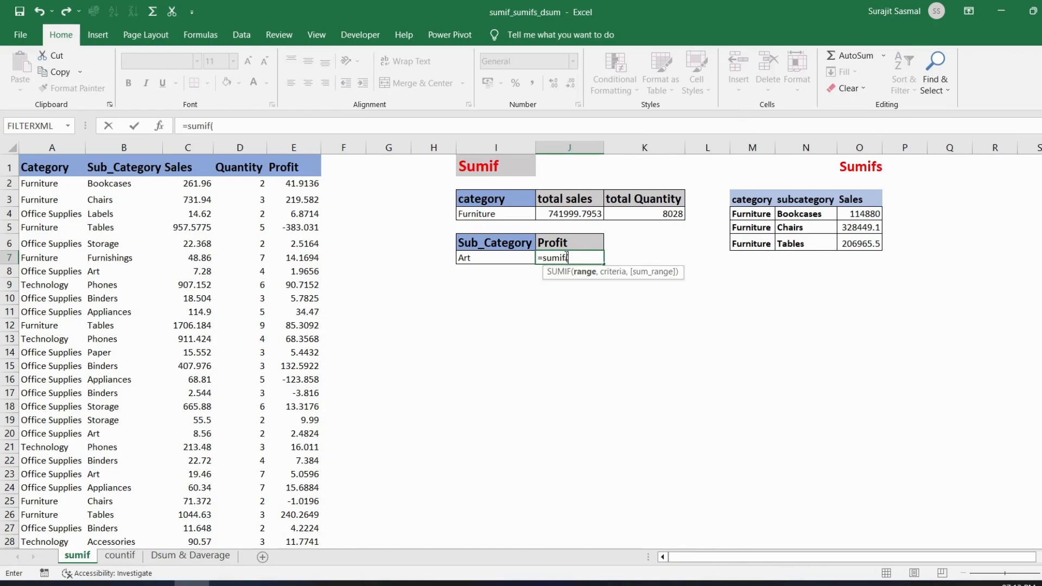
click(162, 127)
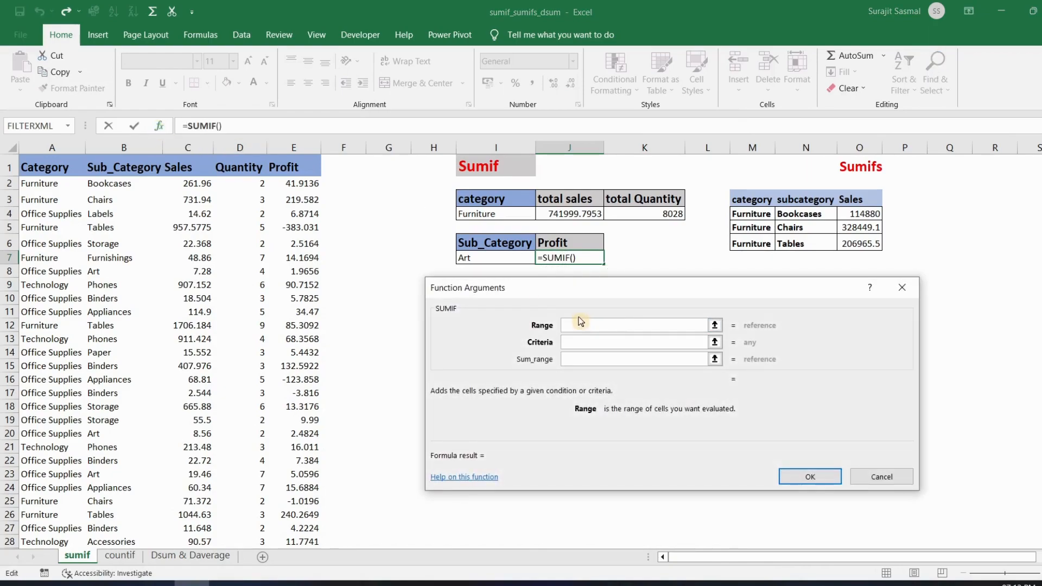
click(120, 166)
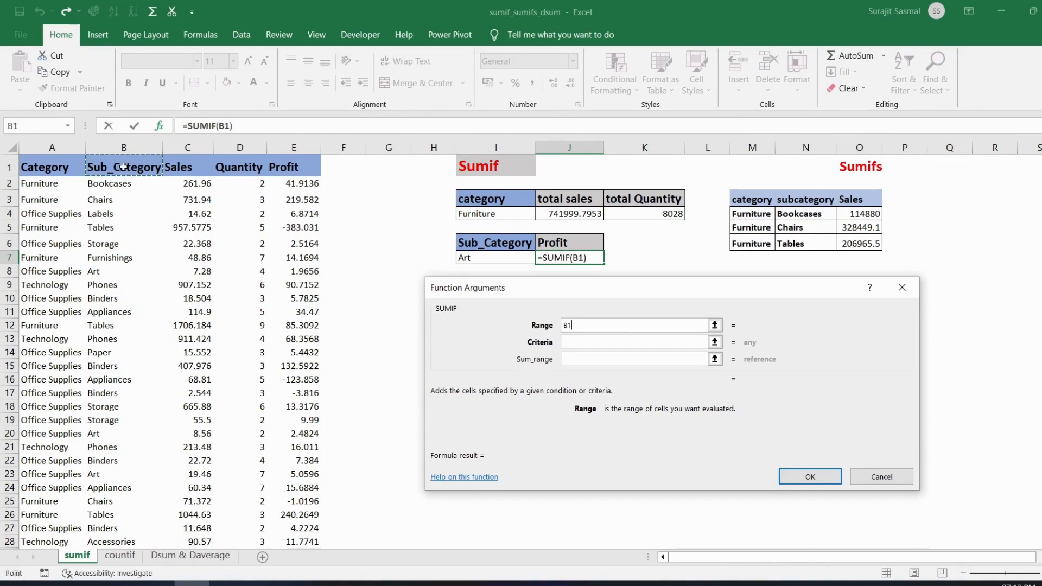
key(ctrl+shift+Down)
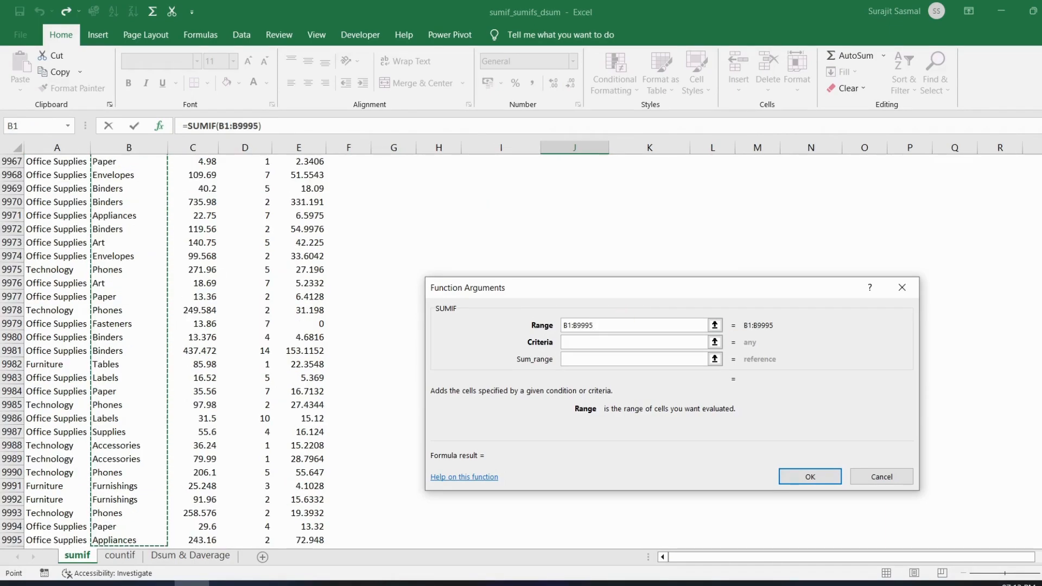
drag(1041, 533, 1041, 157)
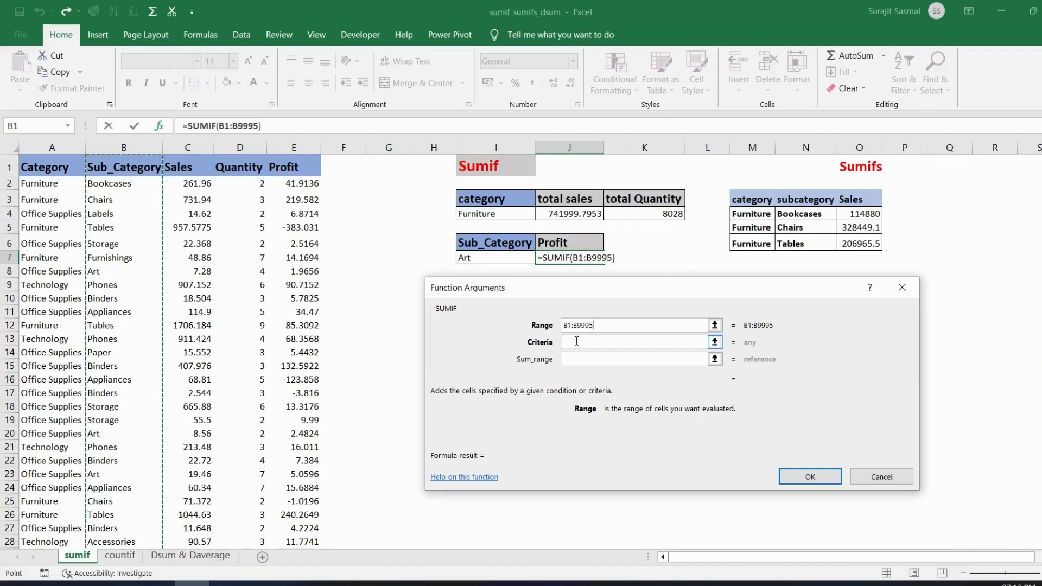
Step: Set the SUMIF criteria to I7 and the sum range to the Profit cells E1:E9995, and confirm the formula
click(578, 341)
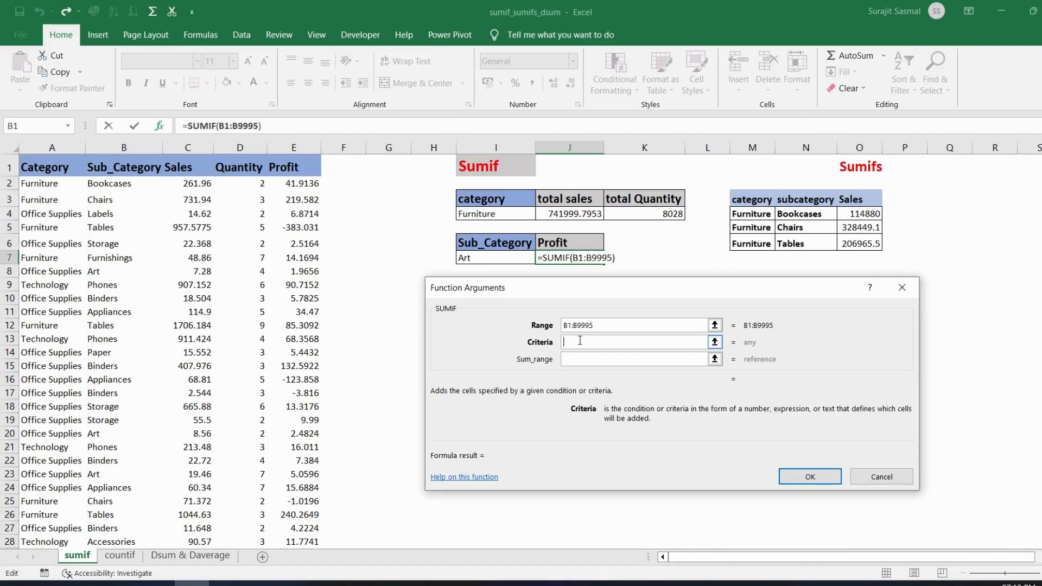
click(478, 258)
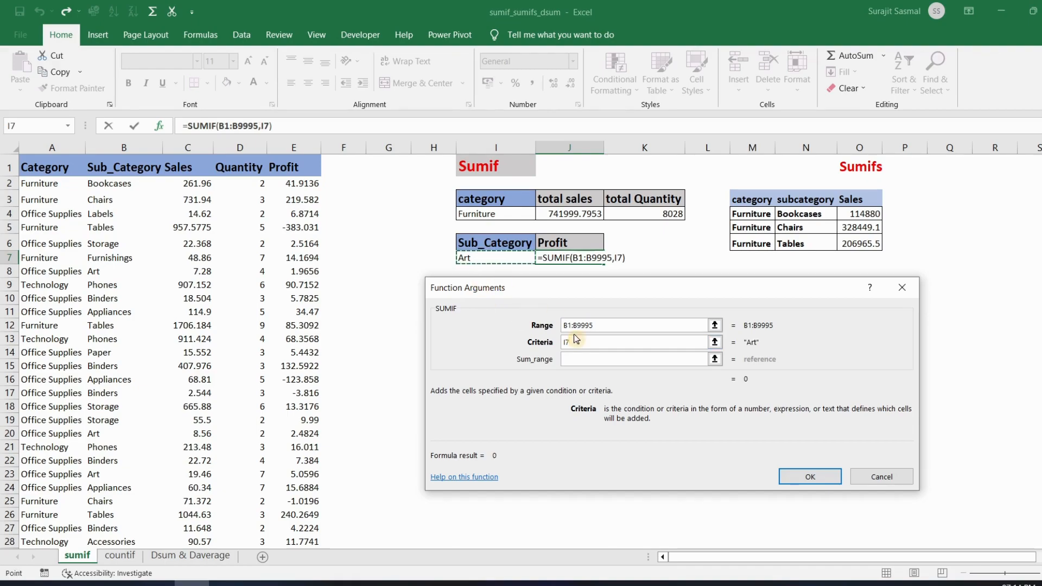
click(583, 360)
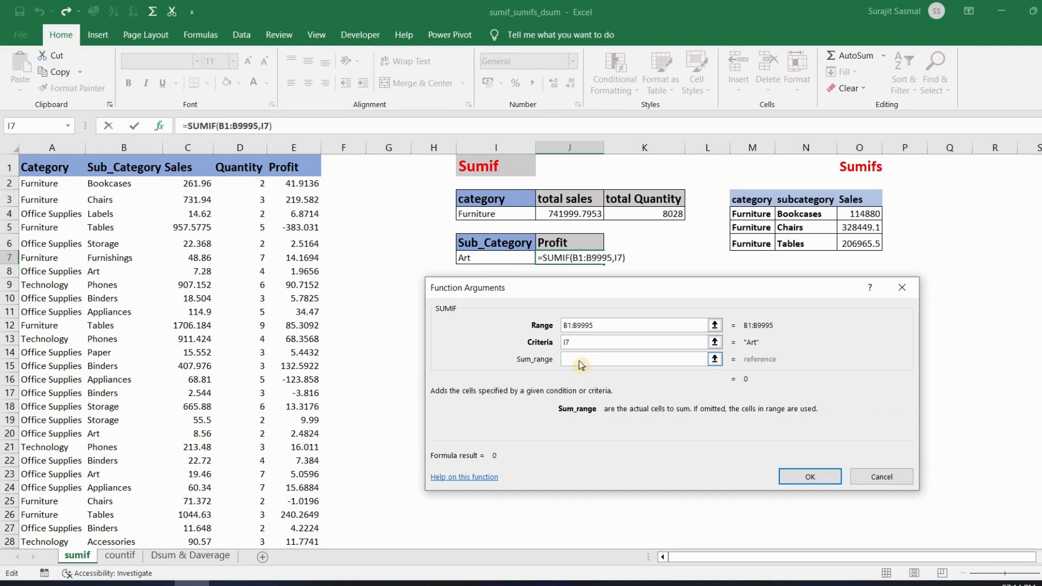
click(301, 164)
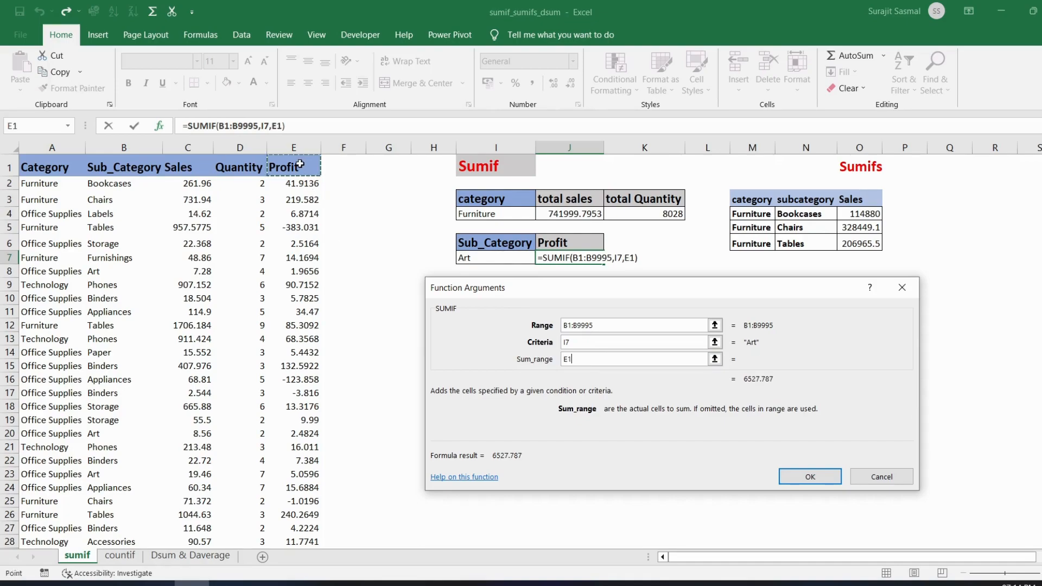
key(ctrl+shift+Down)
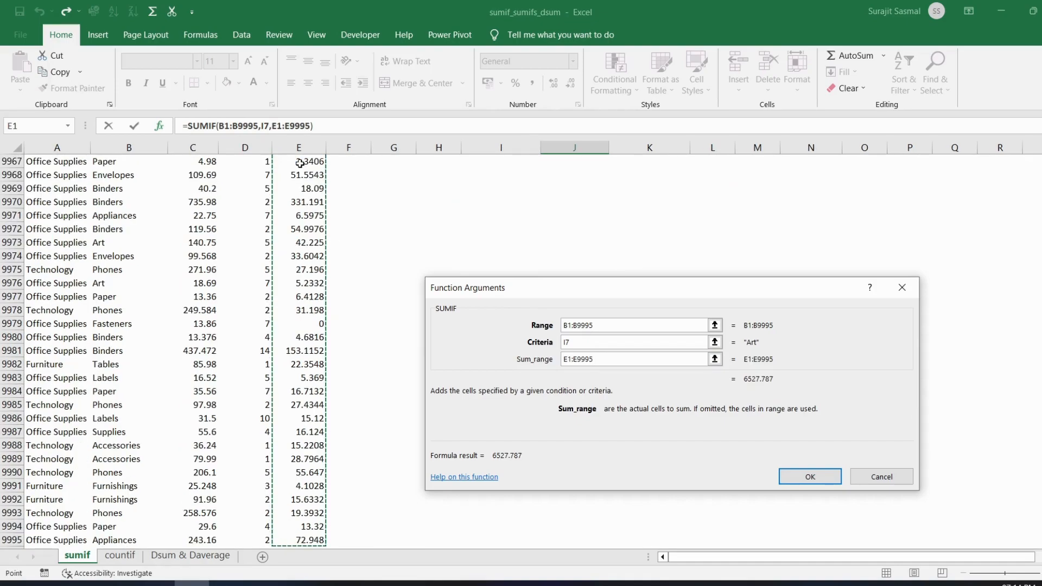
click(821, 477)
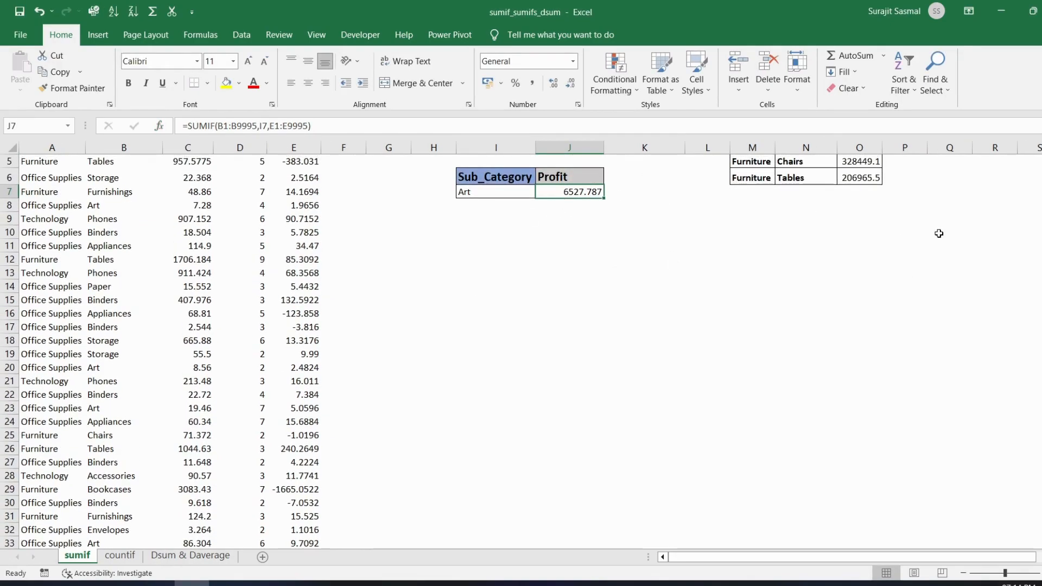
scroll(480, 280, up, 1)
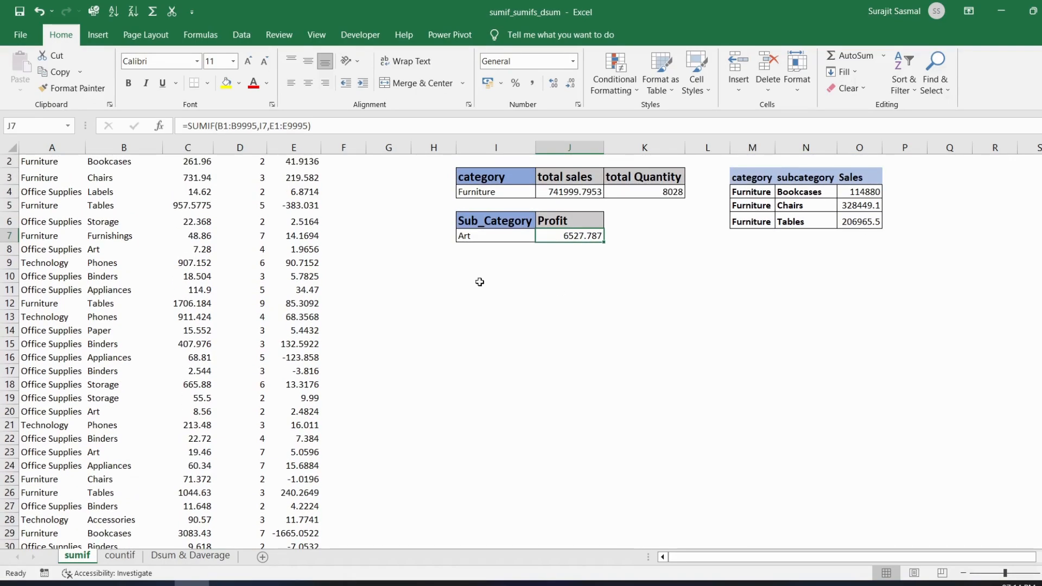
scroll(562, 213, up, 1)
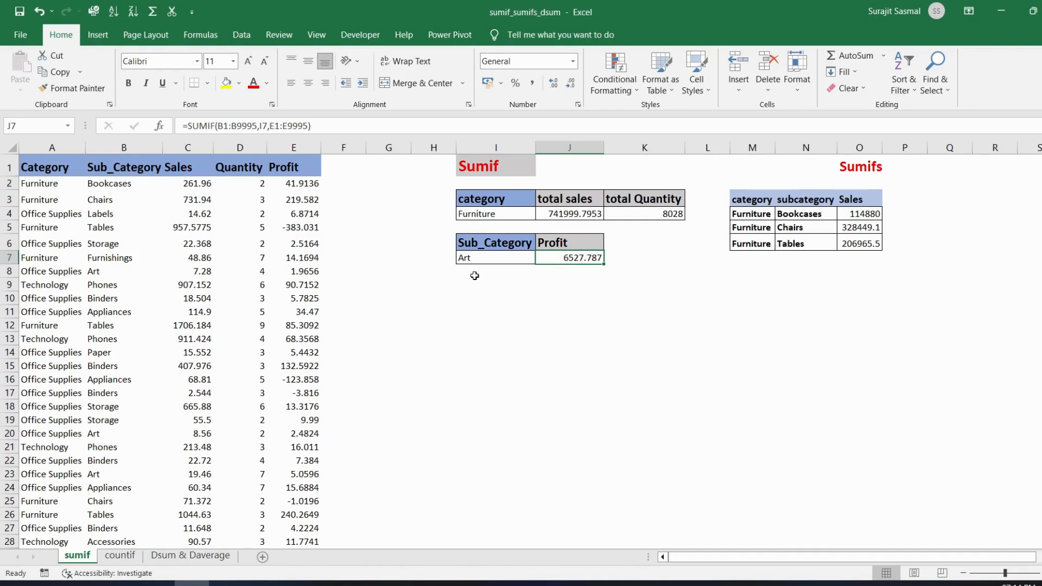
Step: On the countif sheet, start a COUNTIF formula in cell E13 through its function arguments, with G5:G10 as the range
key(ctrl+Page_Down)
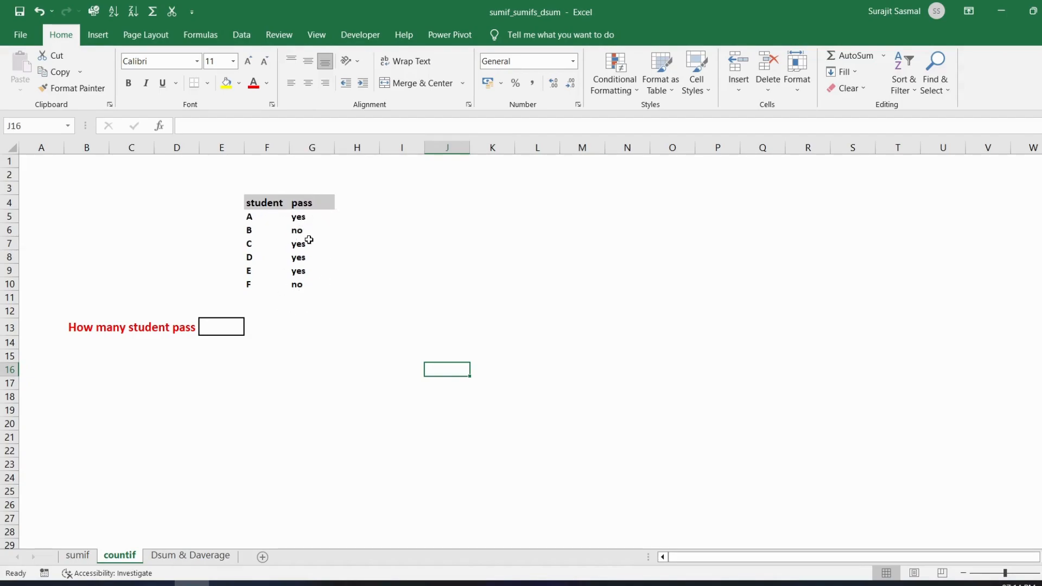
click(219, 331)
text(=)
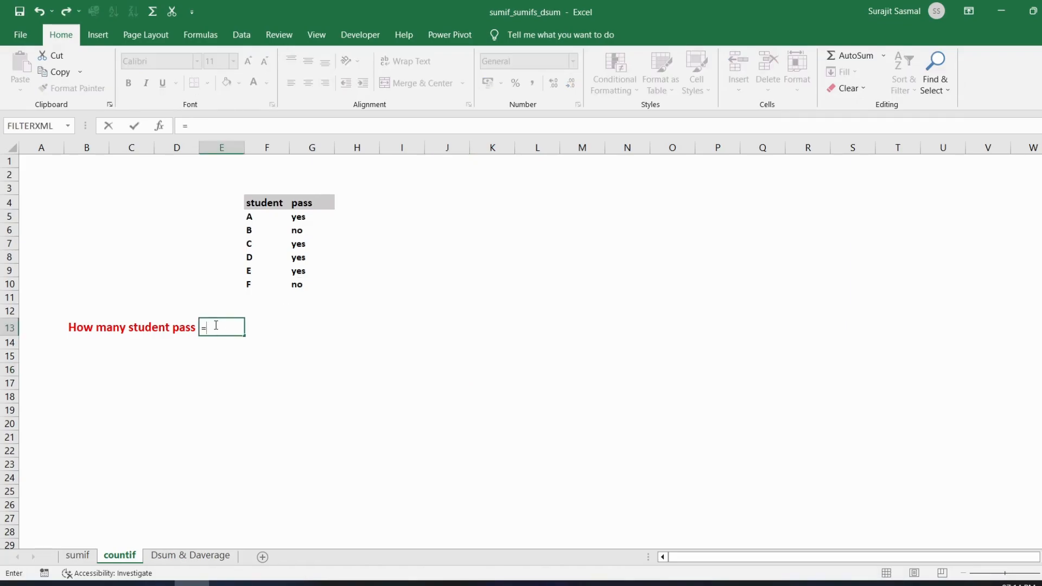
text(count)
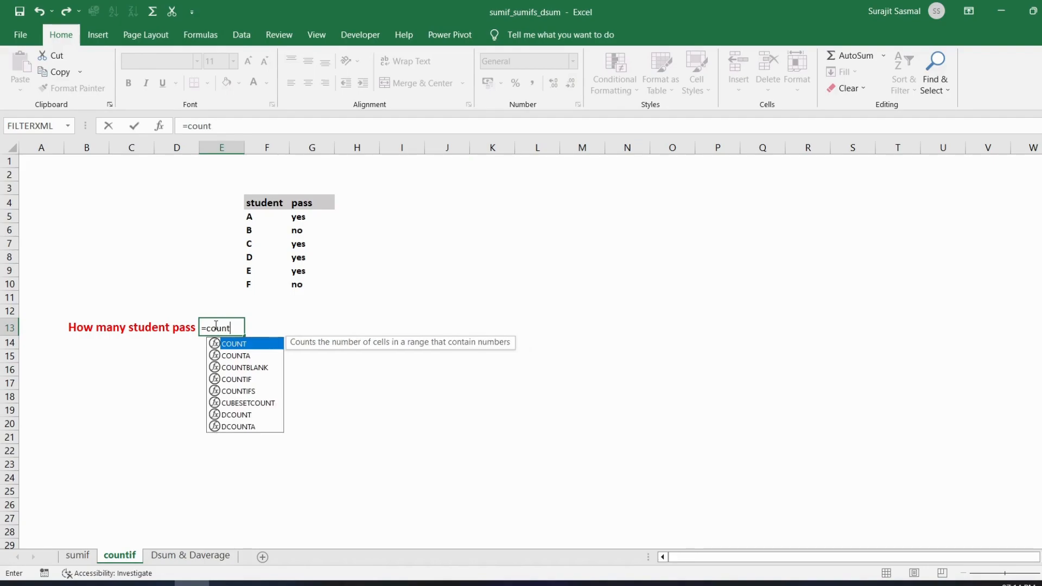
text(if()
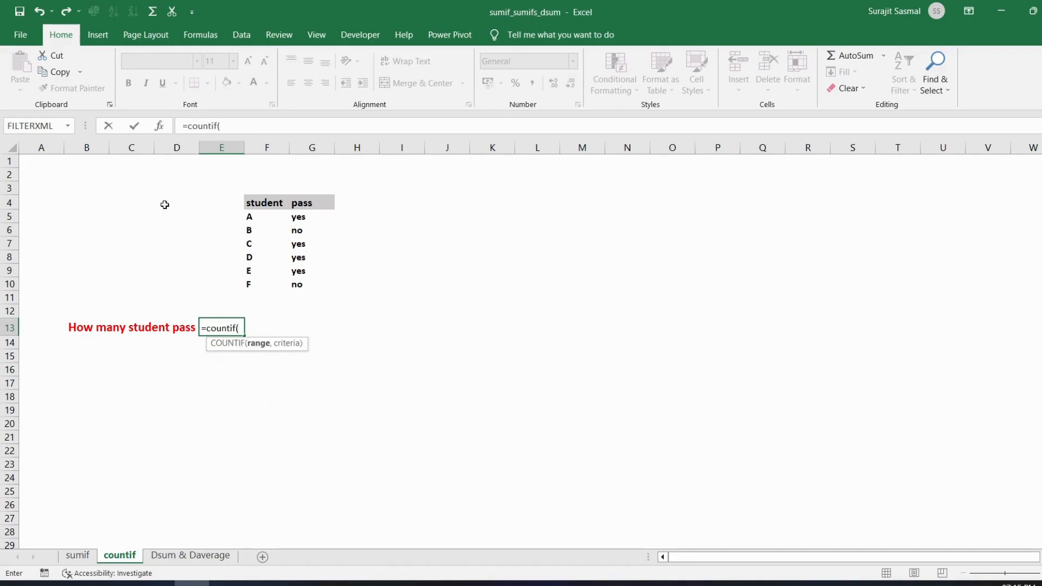
click(161, 127)
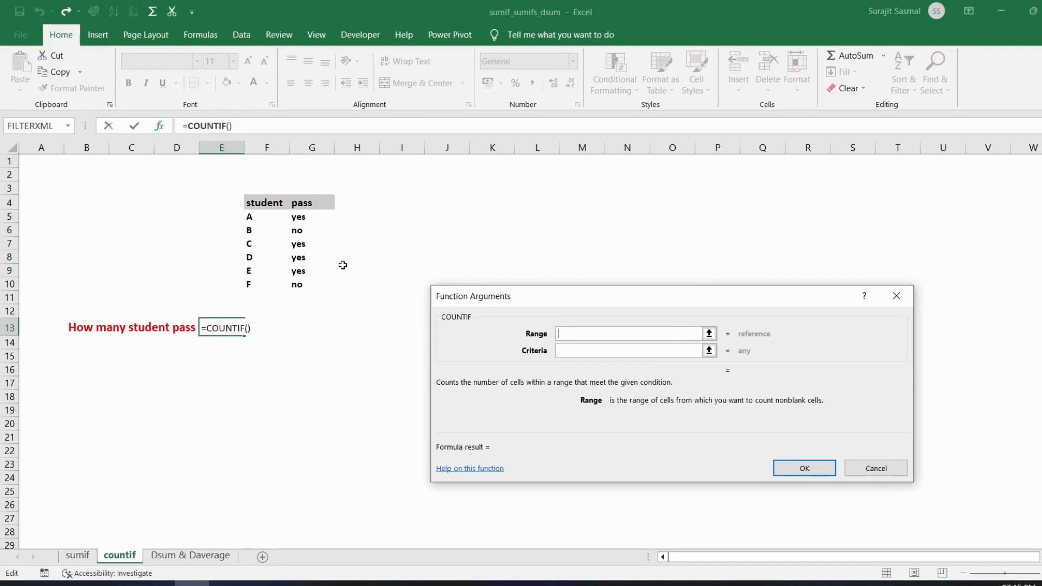
drag(306, 215, 299, 283)
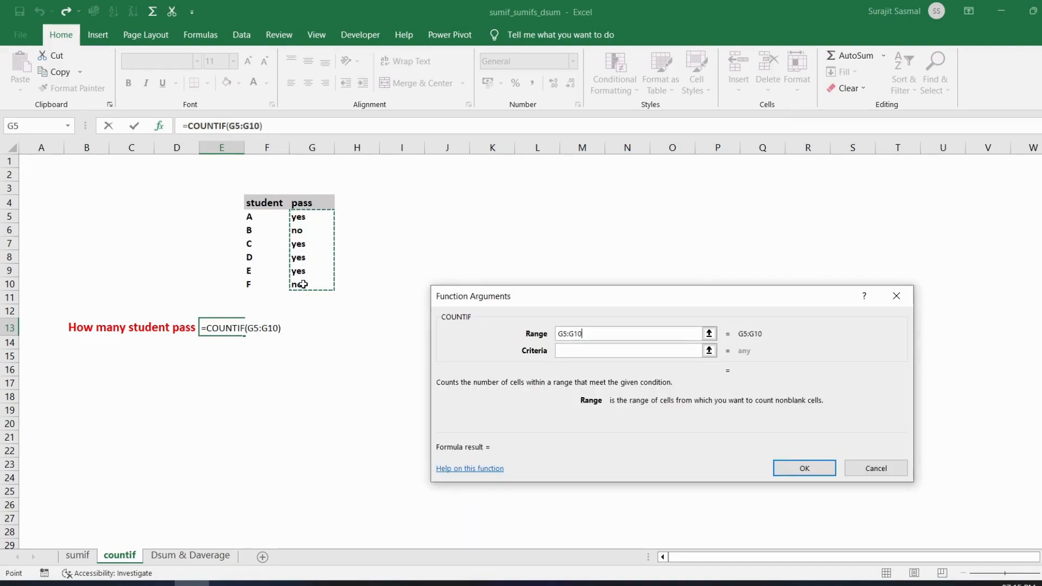
Step: Set the COUNTIF criteria to "yes" and confirm the formula
click(566, 351)
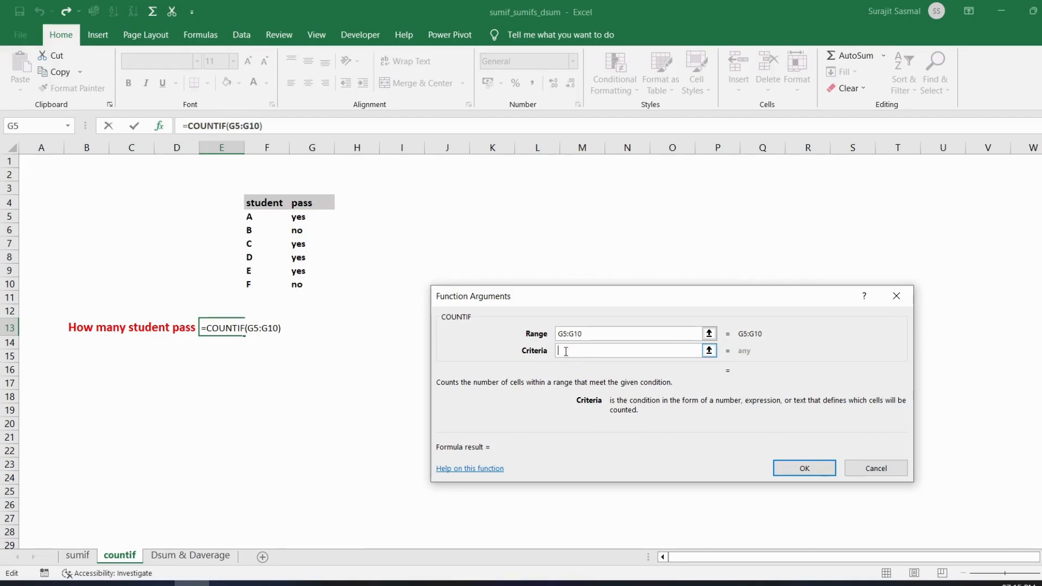
text("yes)
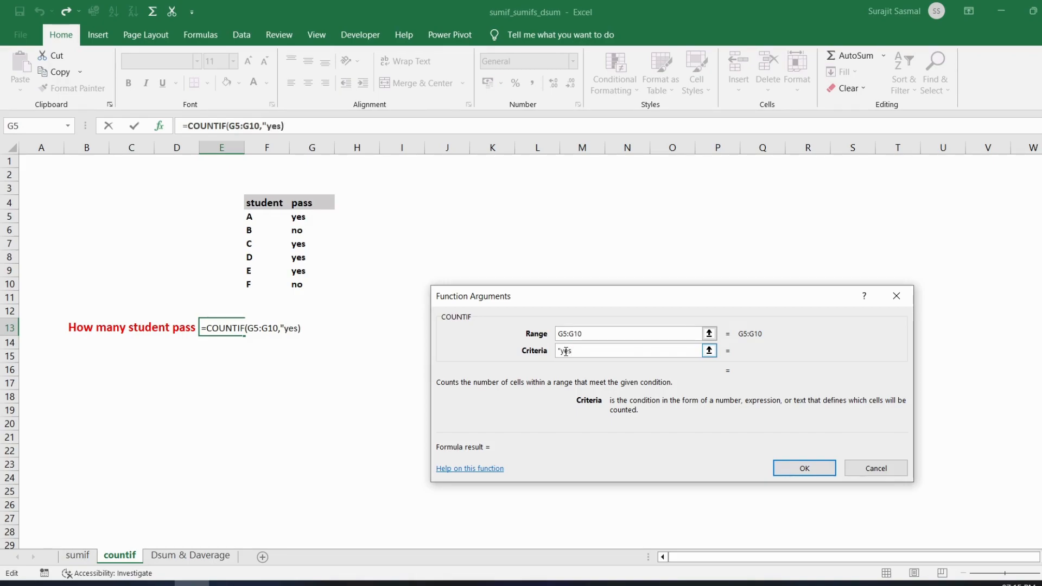
text(")
click(792, 469)
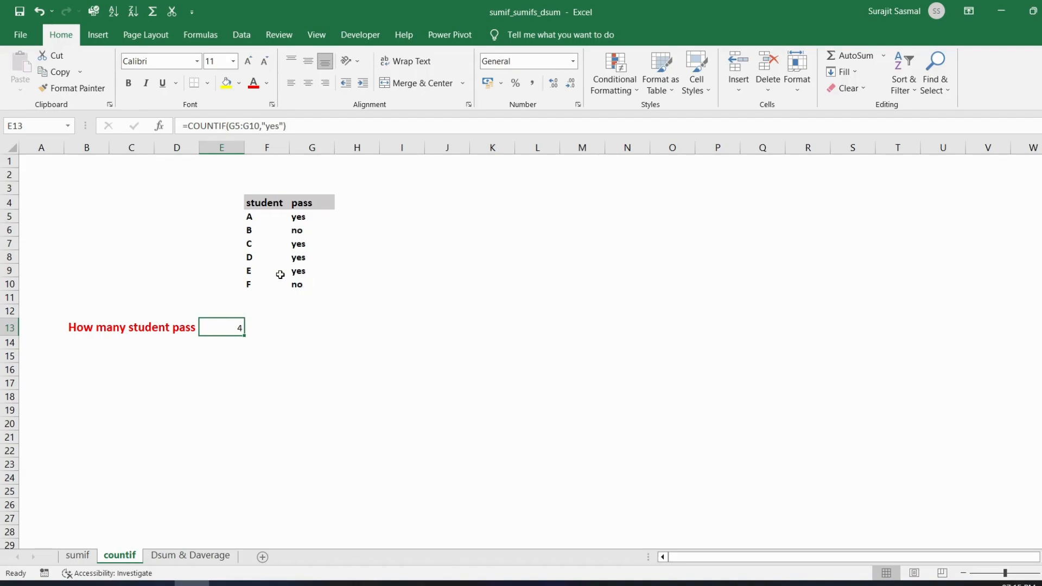
Step: Replace the criteria in the COUNTIF formula in E13 with "no"
double_click(240, 327)
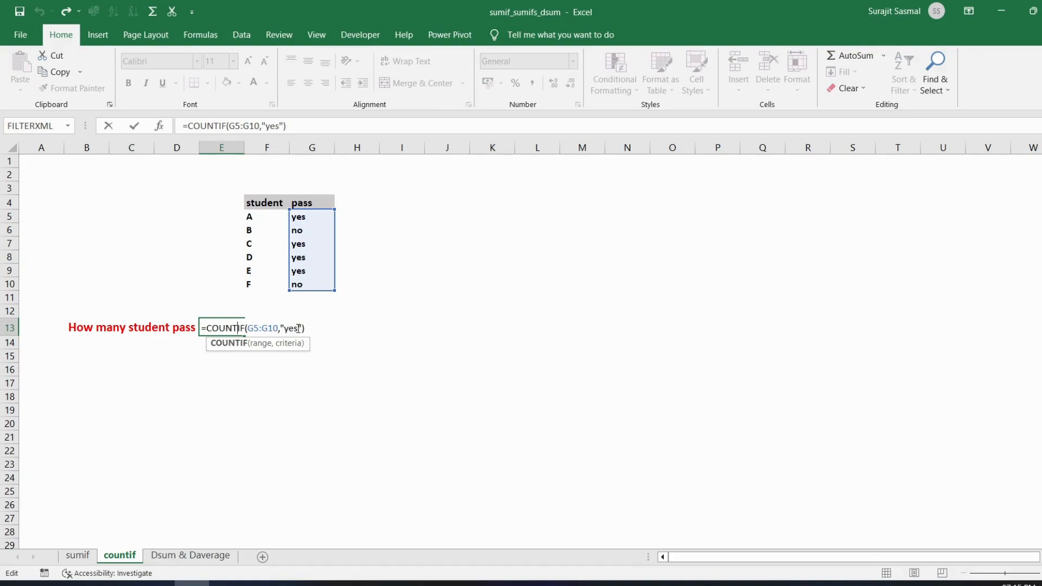
click(299, 328)
key(BackSpace)
key(BackSpace)
key(BackSpace)
text(n)
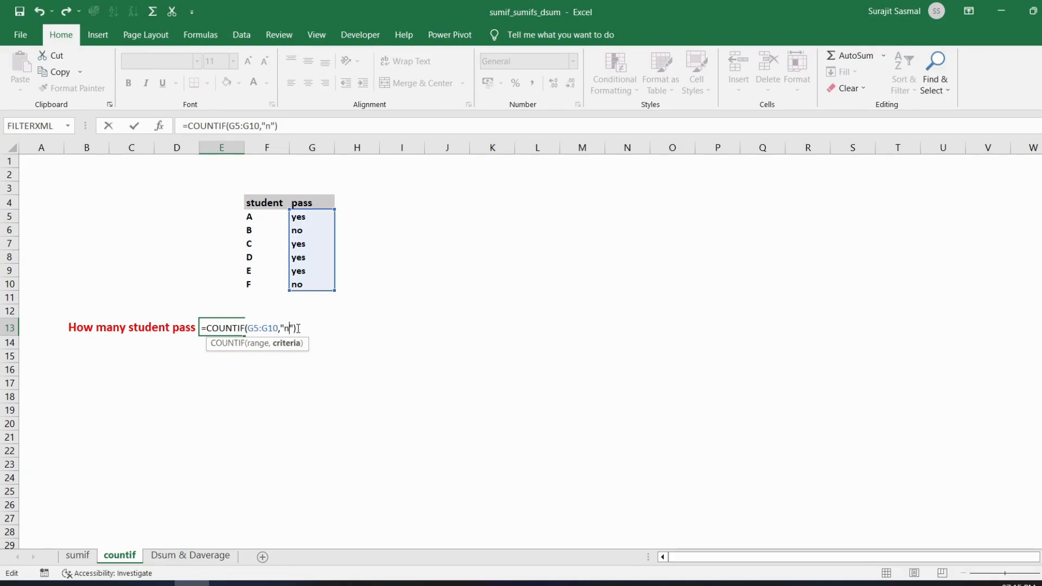
text(o)
key(Return)
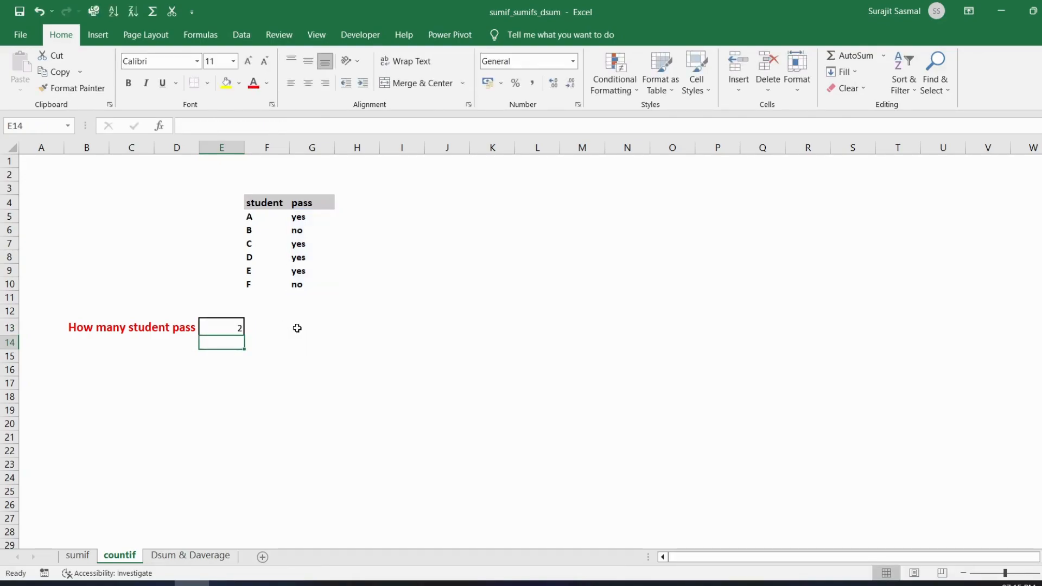
click(214, 328)
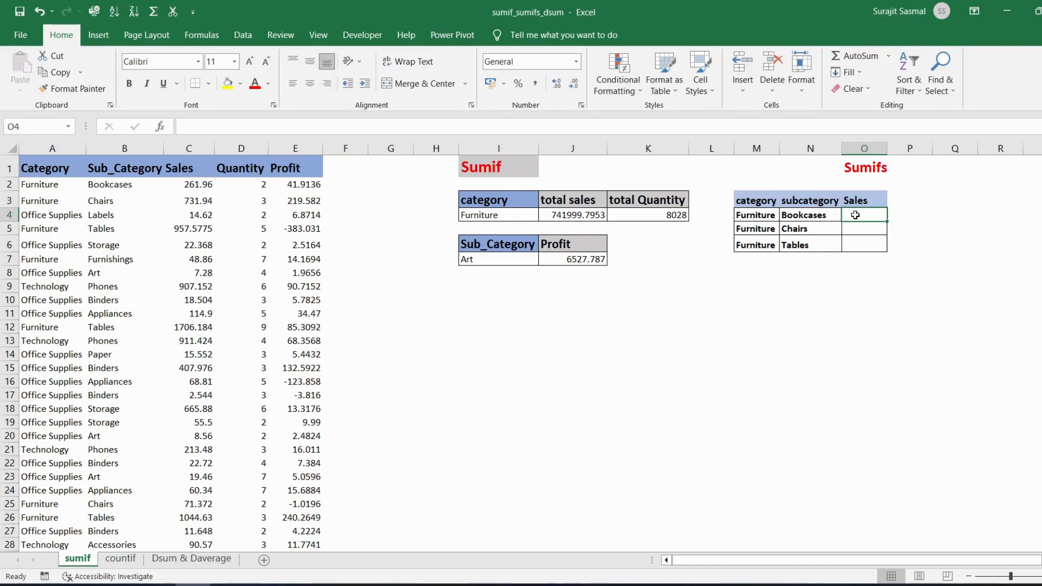
Step: Start a SUMIFS formula in cell O4 through its function arguments, with the Sales cells C1:C9995 as the sum range
text(=s)
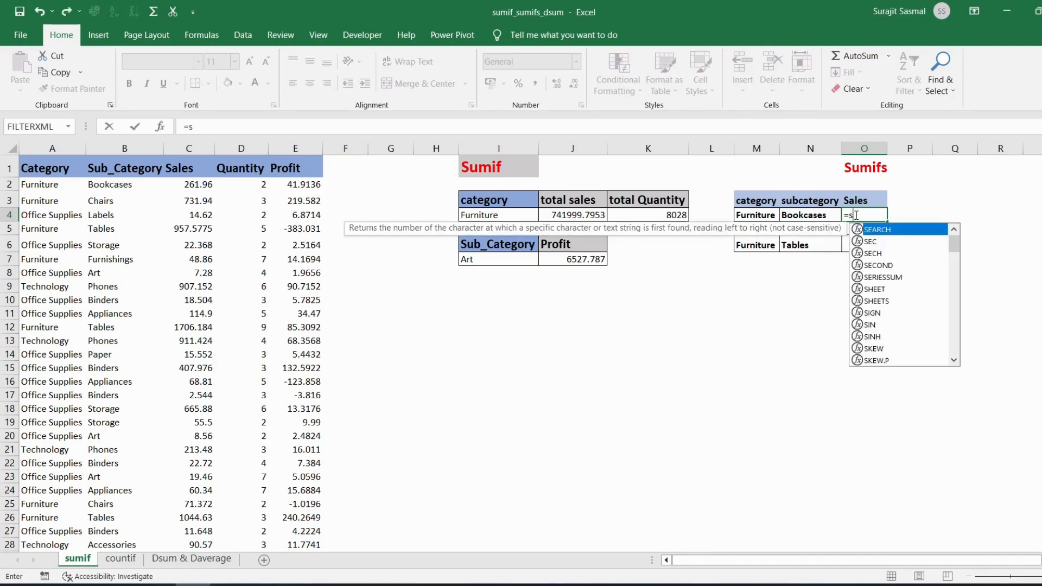
text(umifs()
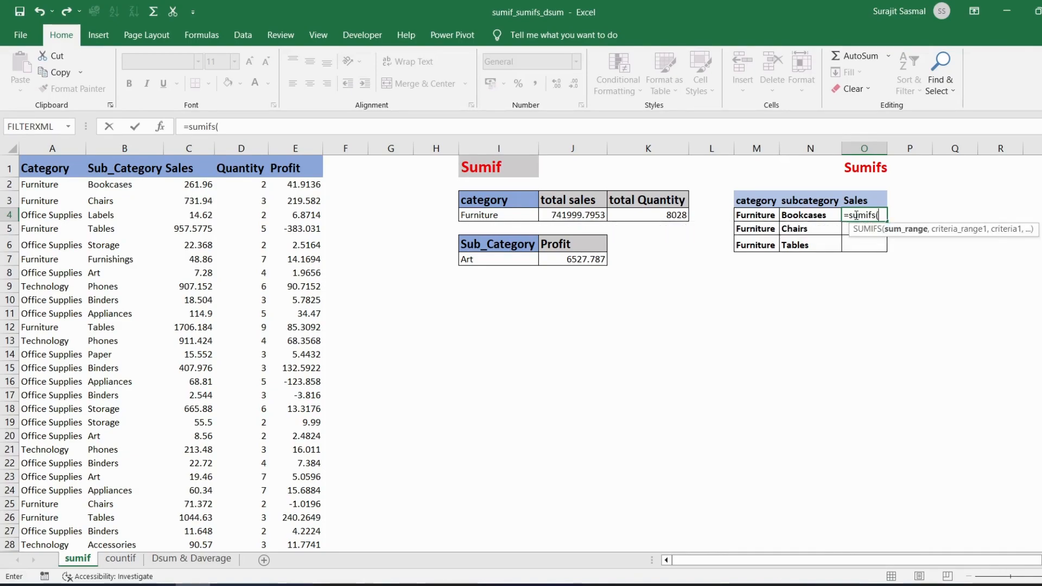
click(160, 127)
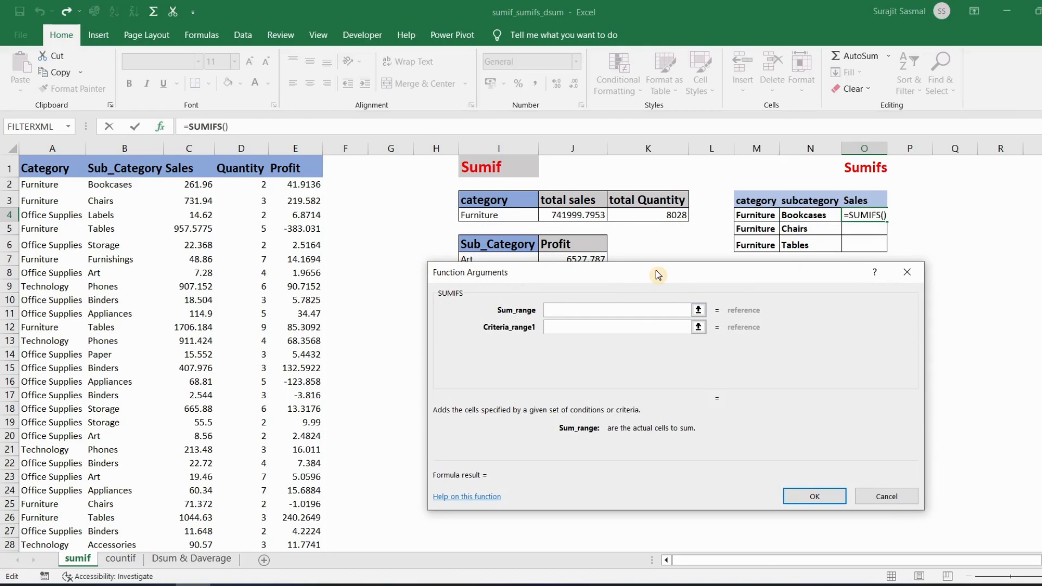
drag(657, 274, 632, 305)
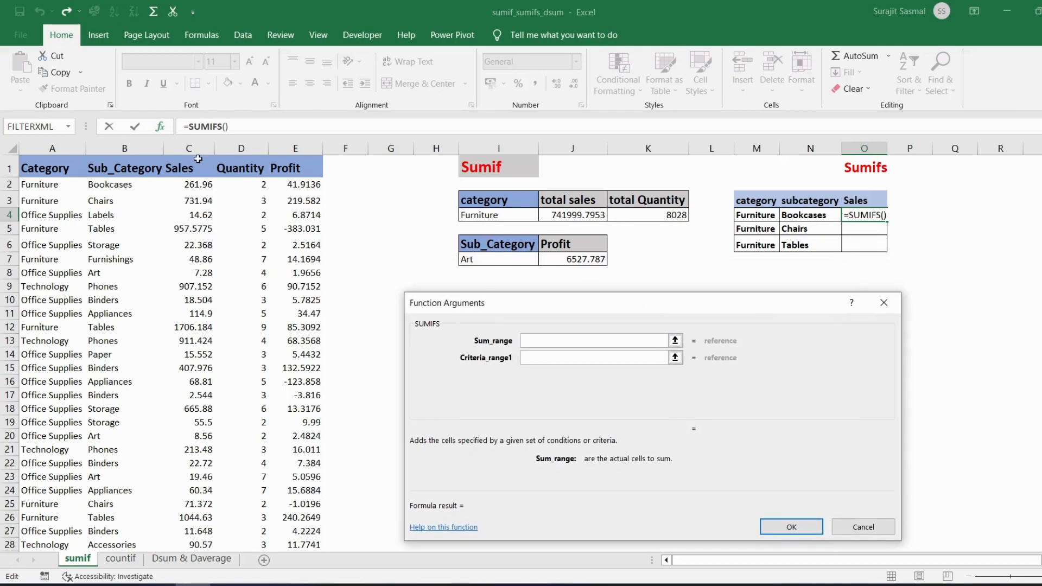
click(185, 170)
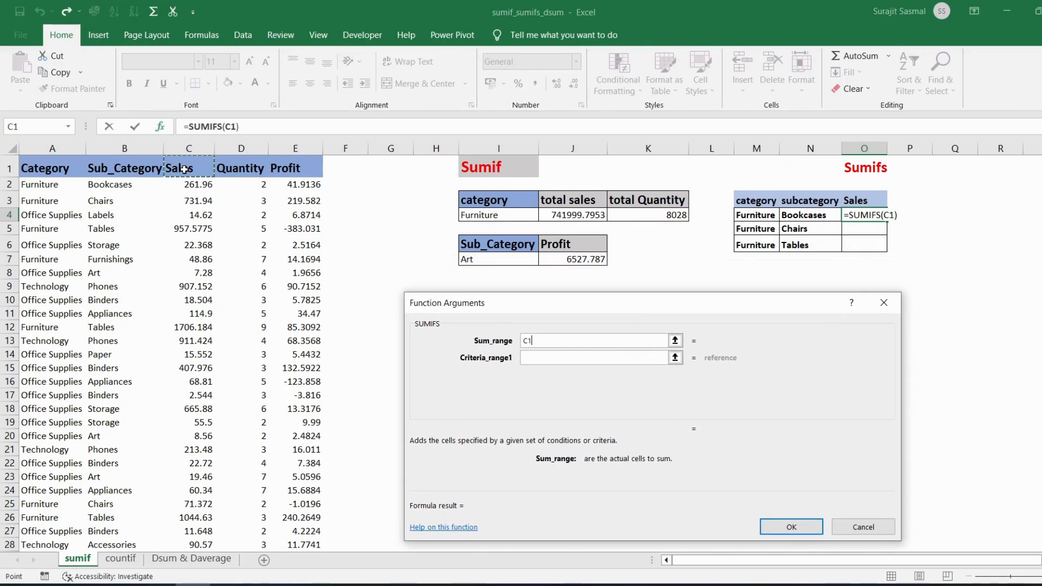
key(ctrl+shift+Down)
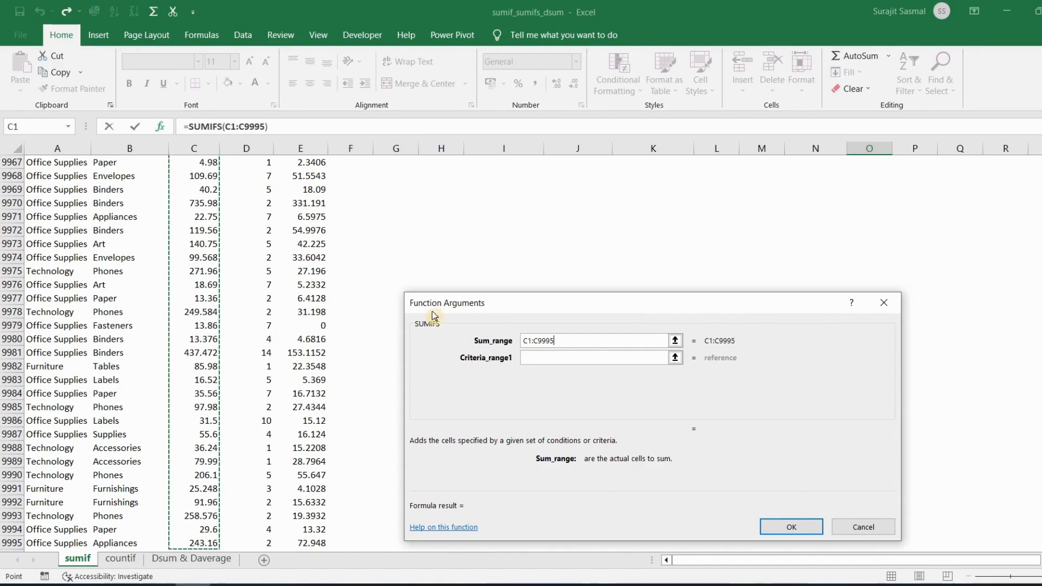
Step: Set the first SUMIFS criteria range to the Category cells A1:A9995 and its criteria to M4
click(537, 356)
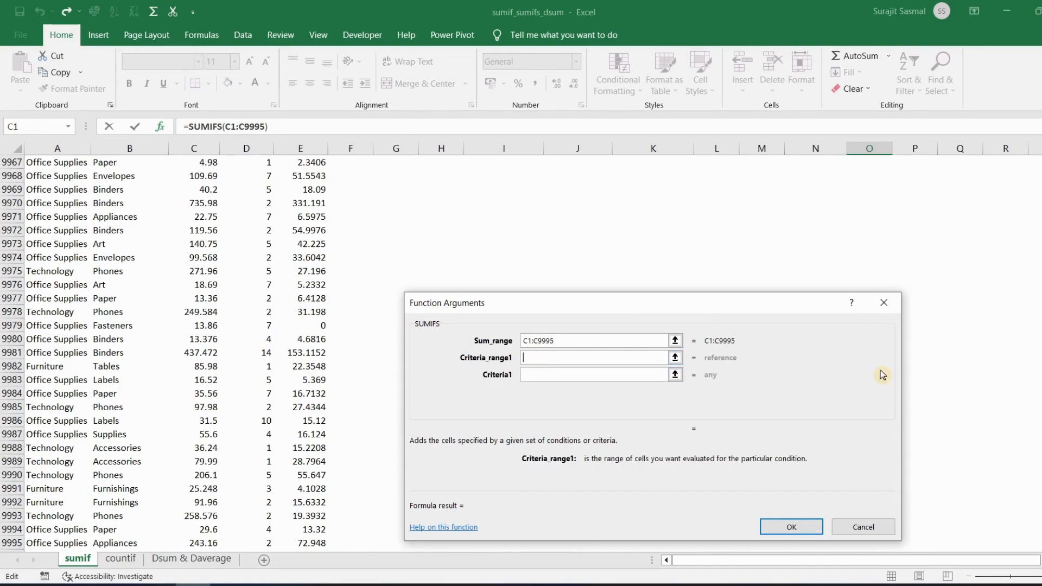
drag(1041, 537, 1041, 163)
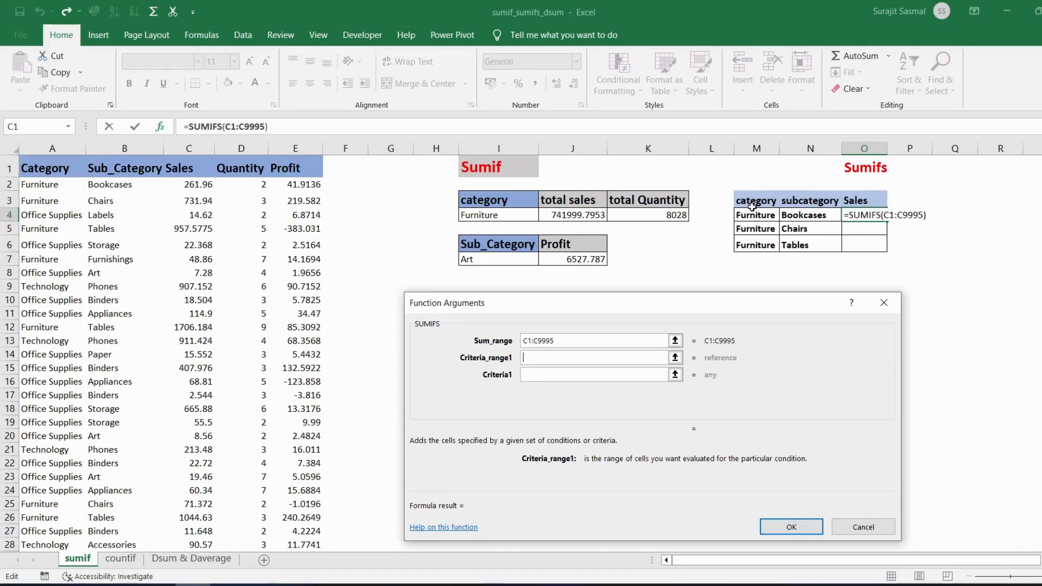
click(52, 163)
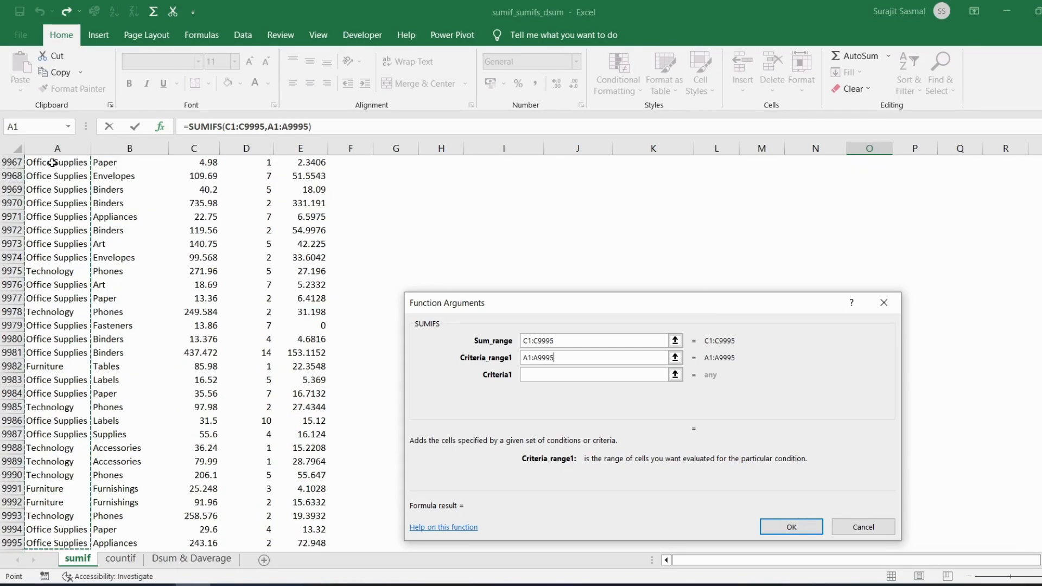
key(ctrl+shift+Down)
click(620, 375)
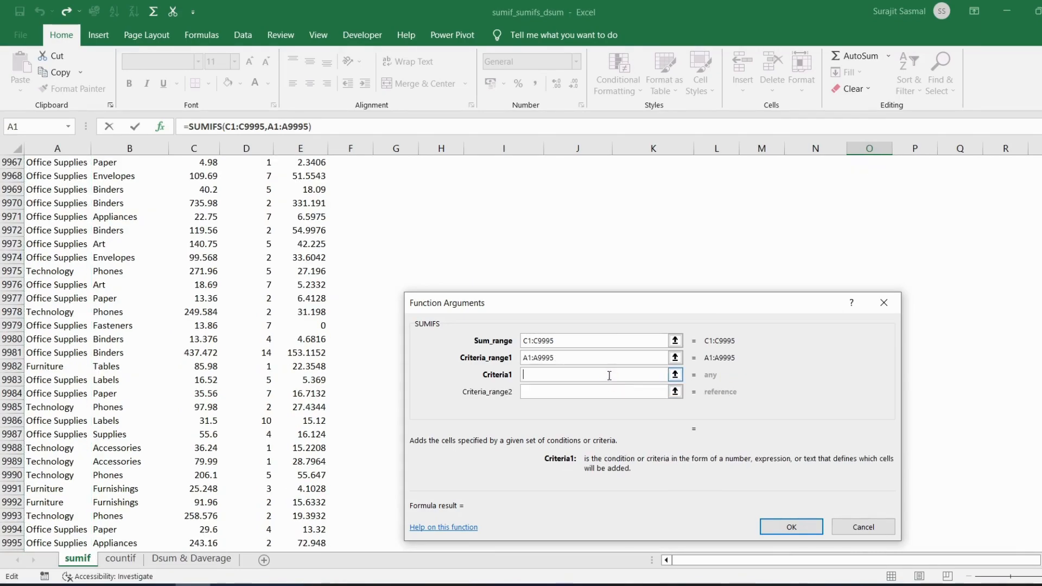
drag(1041, 538, 1041, 157)
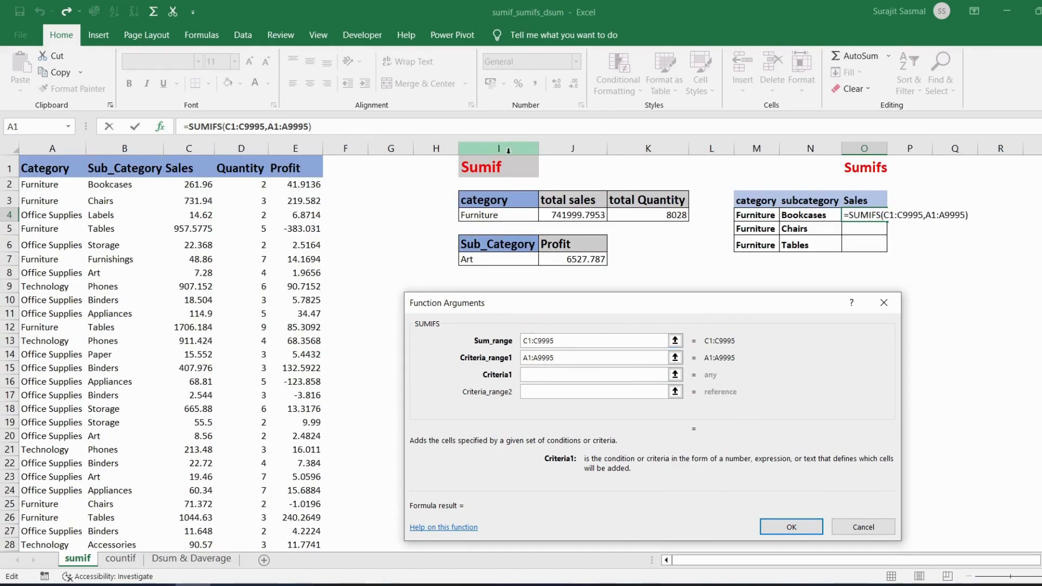
click(756, 215)
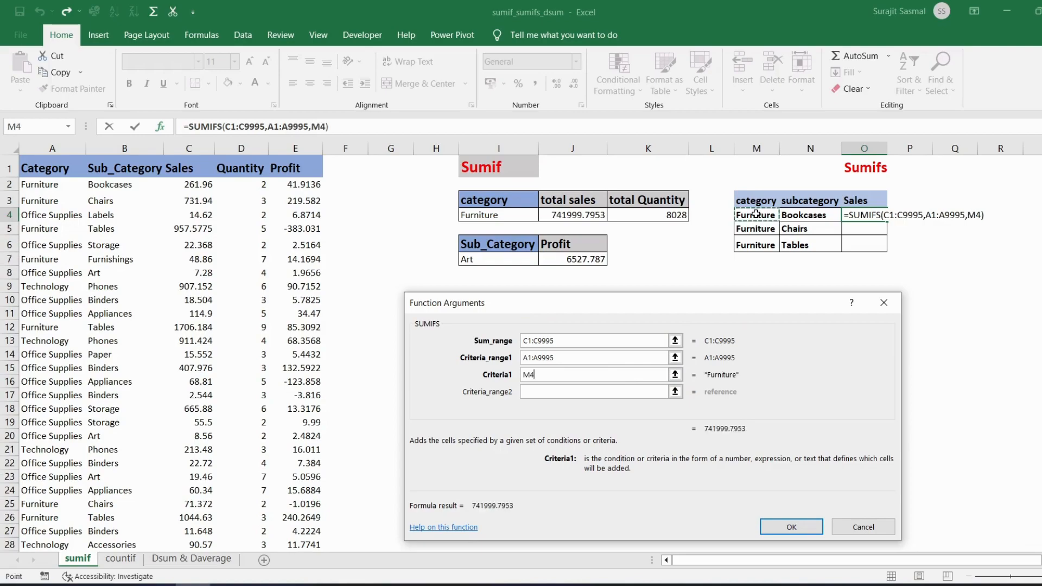
Step: Set the second SUMIFS criteria range to the Sub_Category cells B1:B9995 with criteria N4, and confirm the formula
click(544, 392)
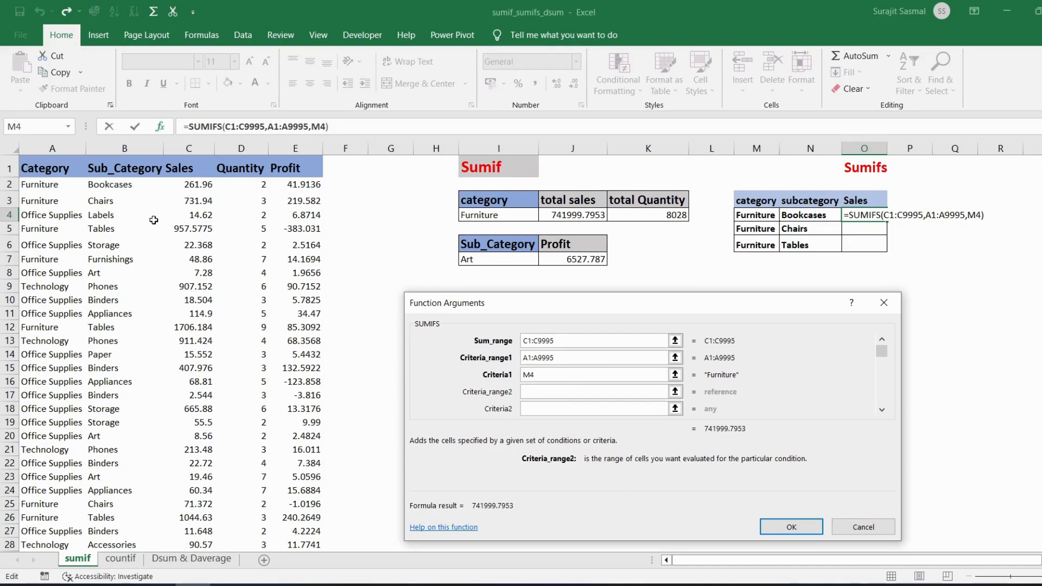
click(118, 167)
key(ctrl+shift+Down)
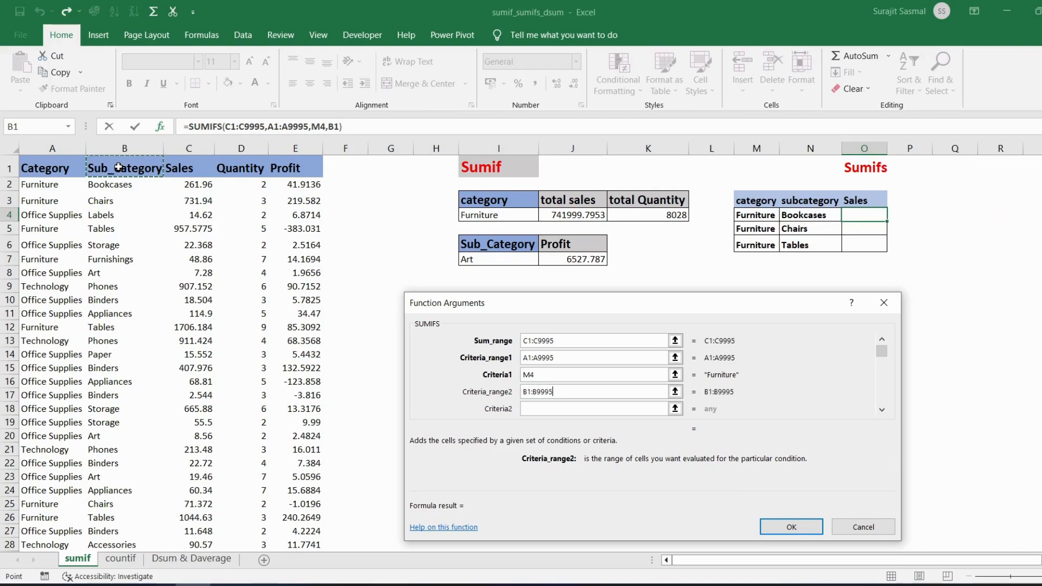
key(Tab)
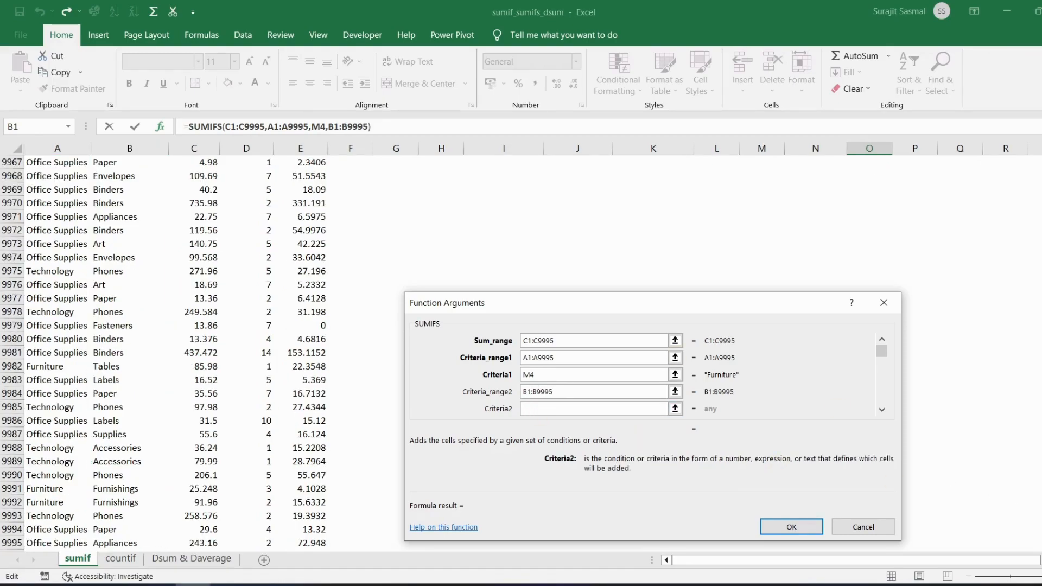
drag(1038, 538, 1033, 146)
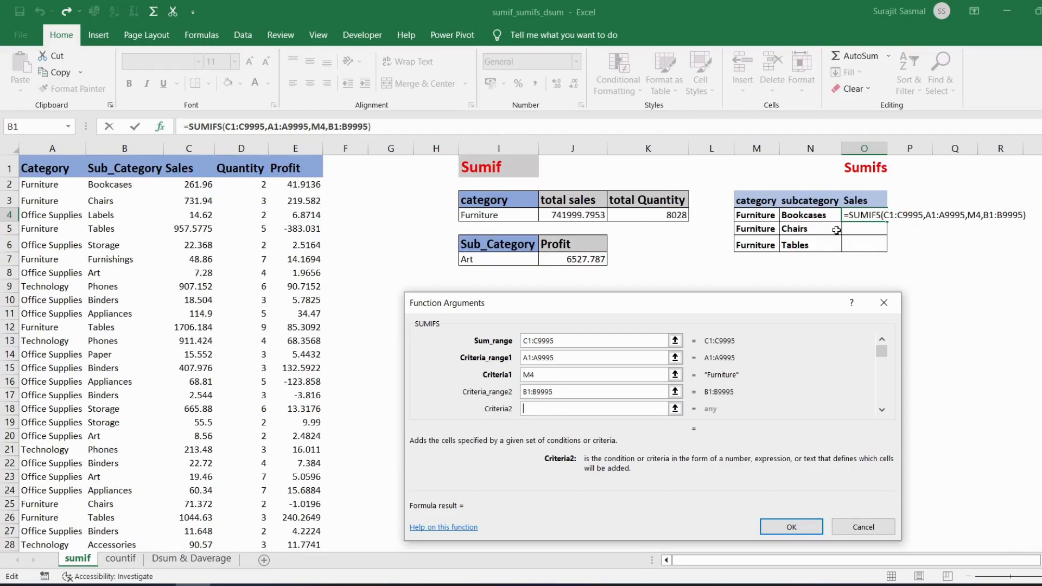
click(803, 215)
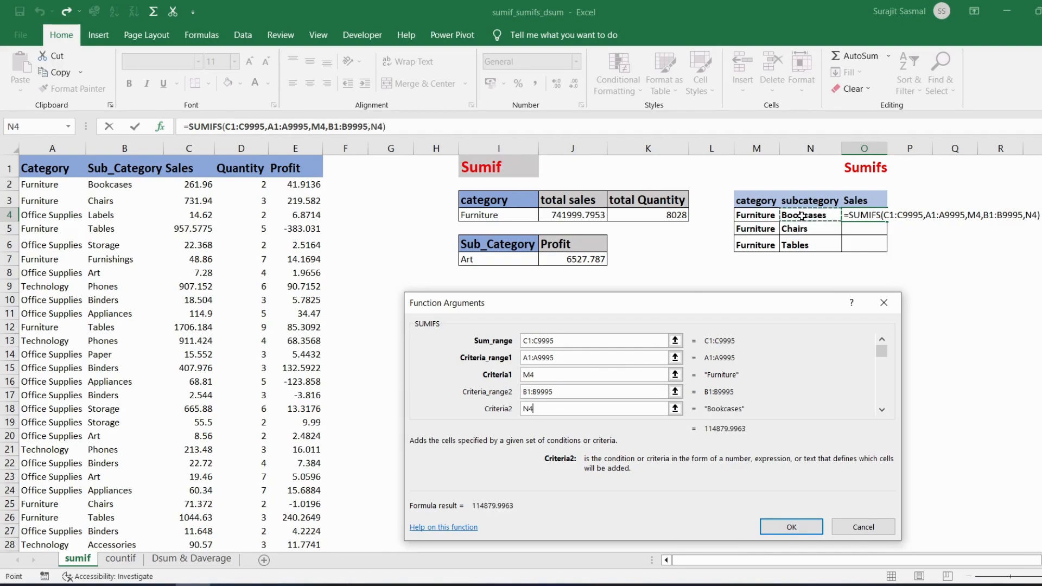
click(787, 524)
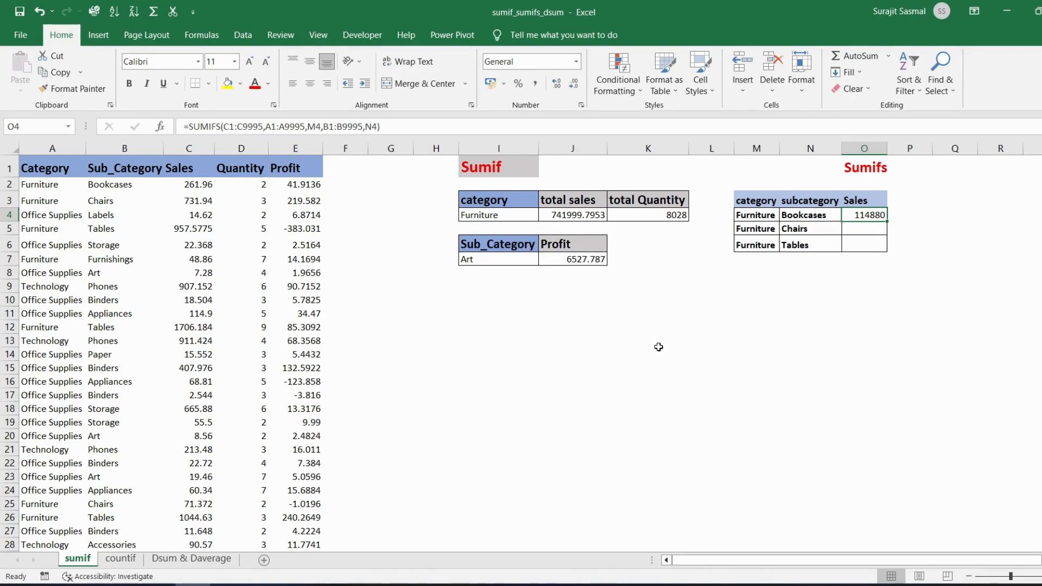
click(202, 560)
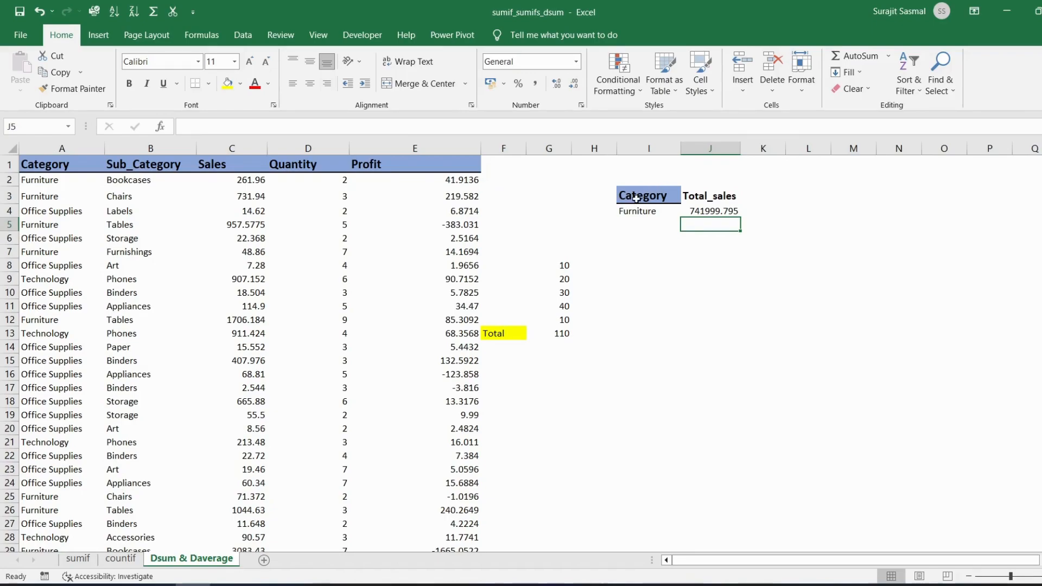
click(78, 559)
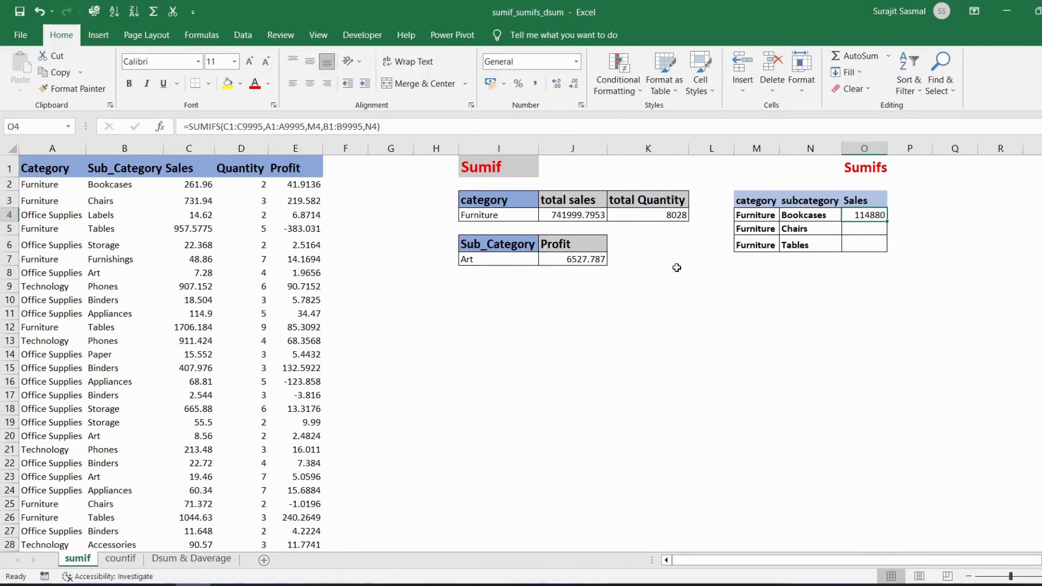